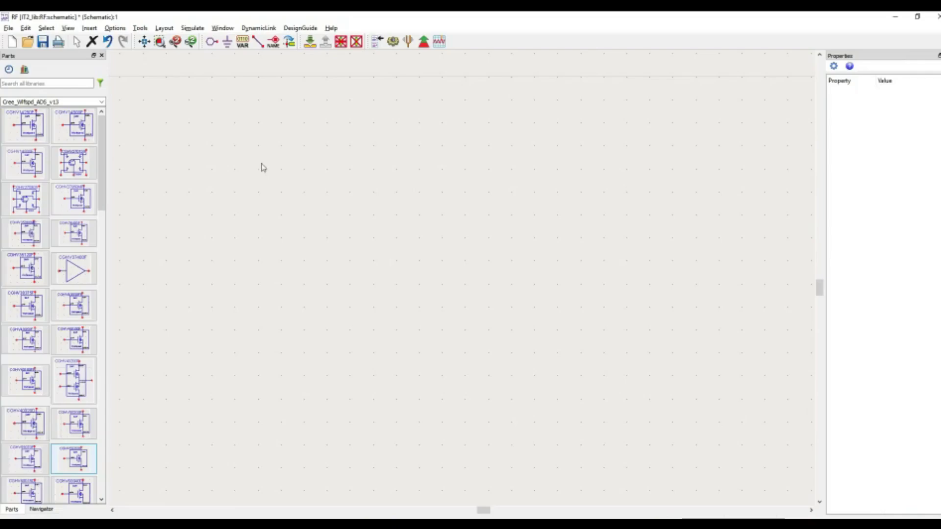
Step: Place three ideal TLIN transmission lines as one input line and two stacked branches, shifting the input line slightly away from the branches
left_click(102, 102)
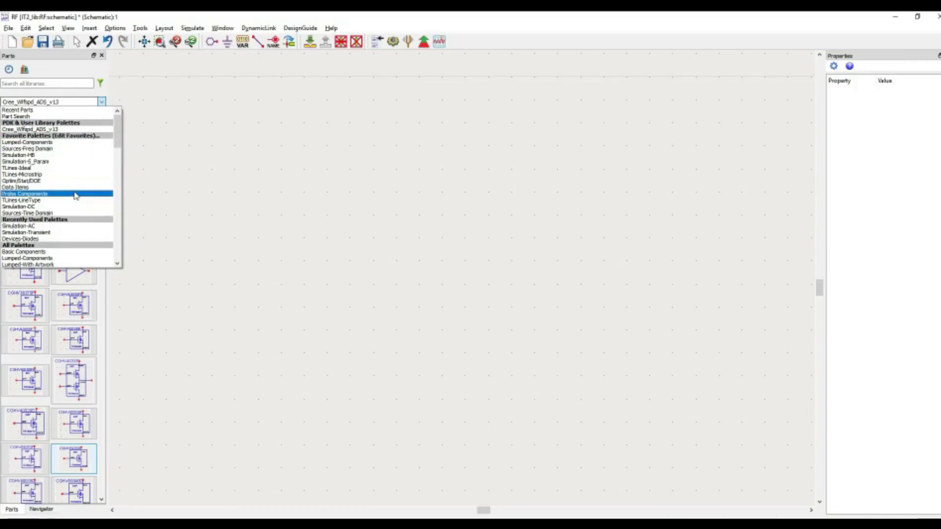
left_click(62, 168)
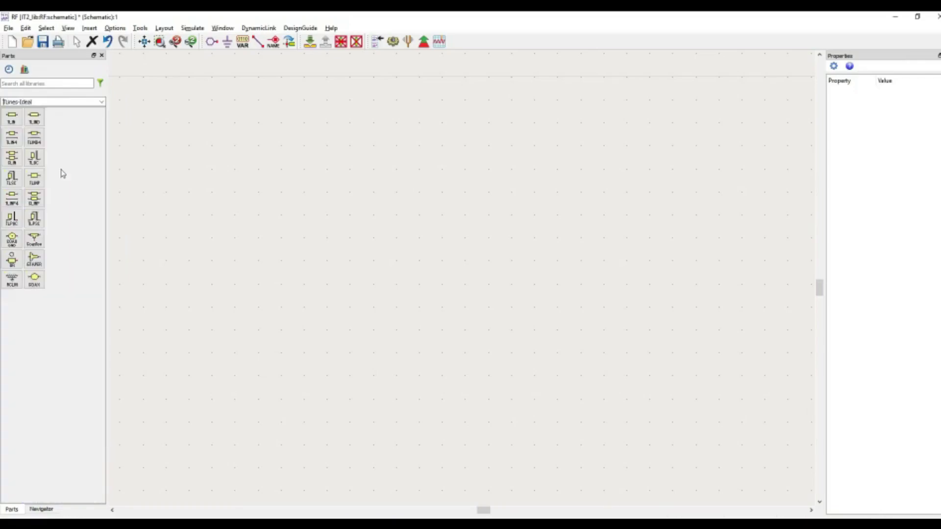
left_click(12, 119)
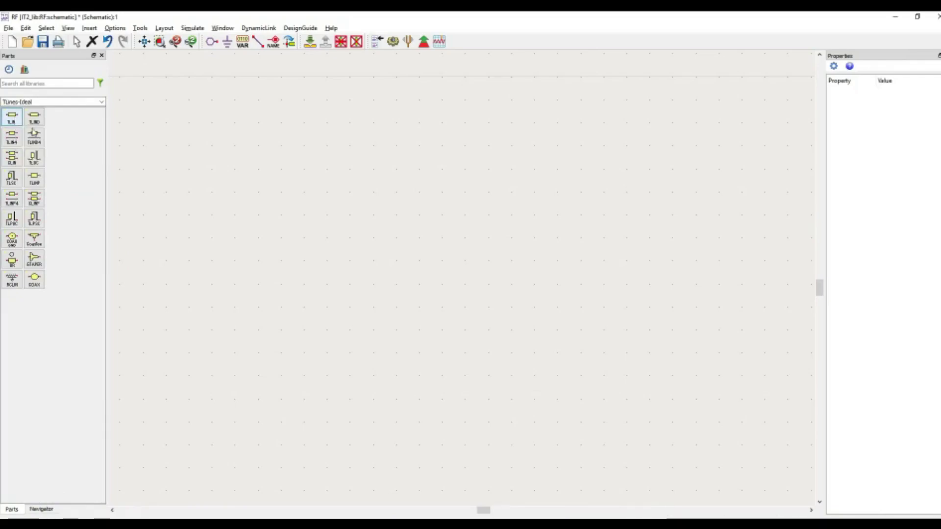
left_click(331, 288)
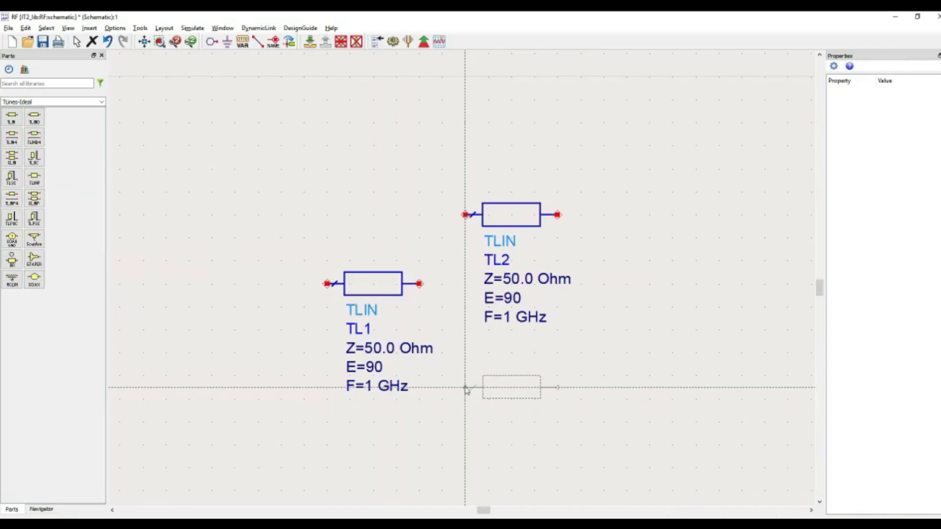
left_click(465, 387)
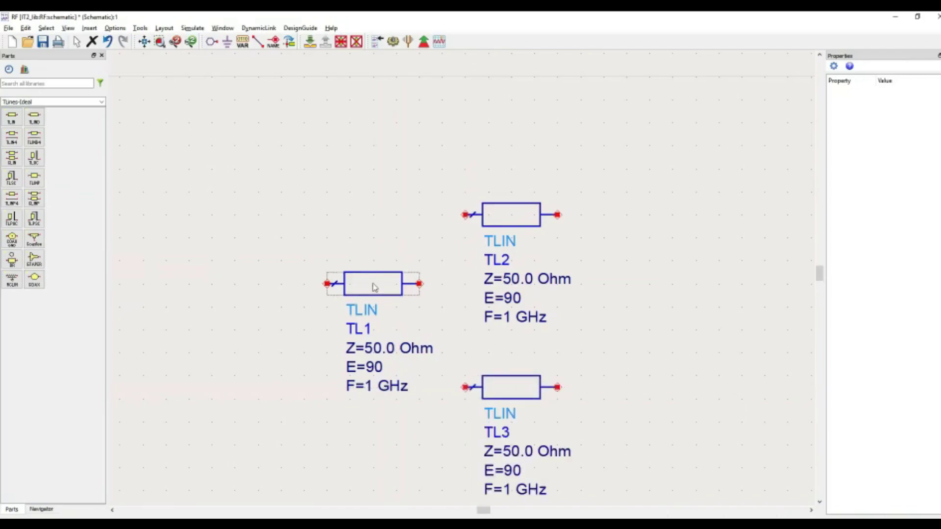
left_click_drag(372, 284, 357, 284)
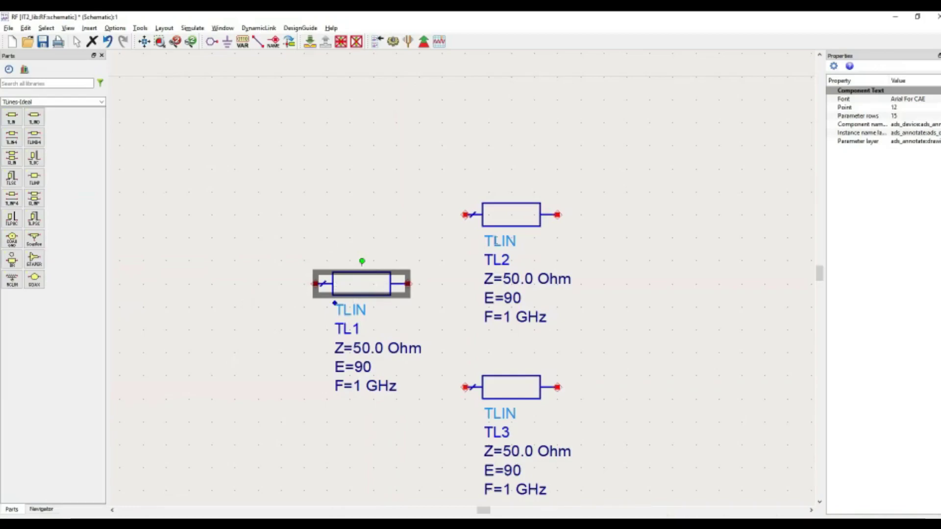
left_click(515, 214)
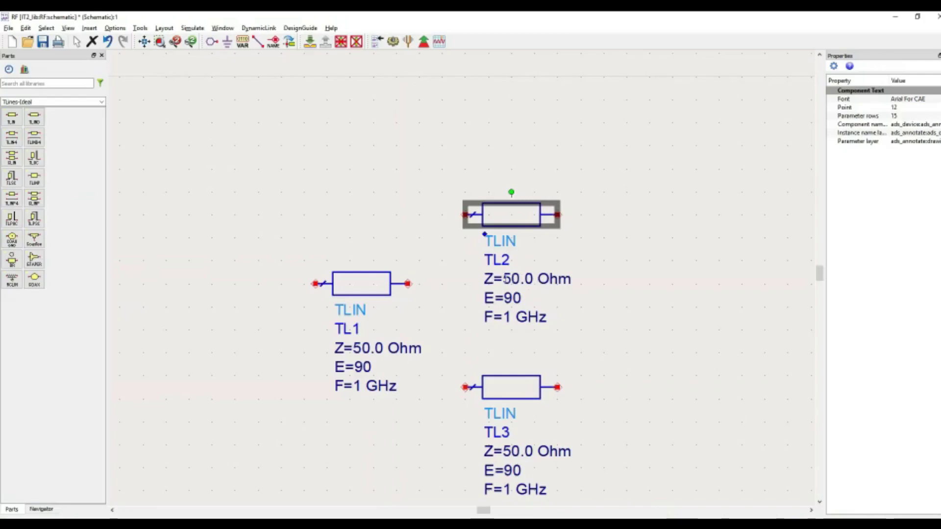
double_click(368, 348)
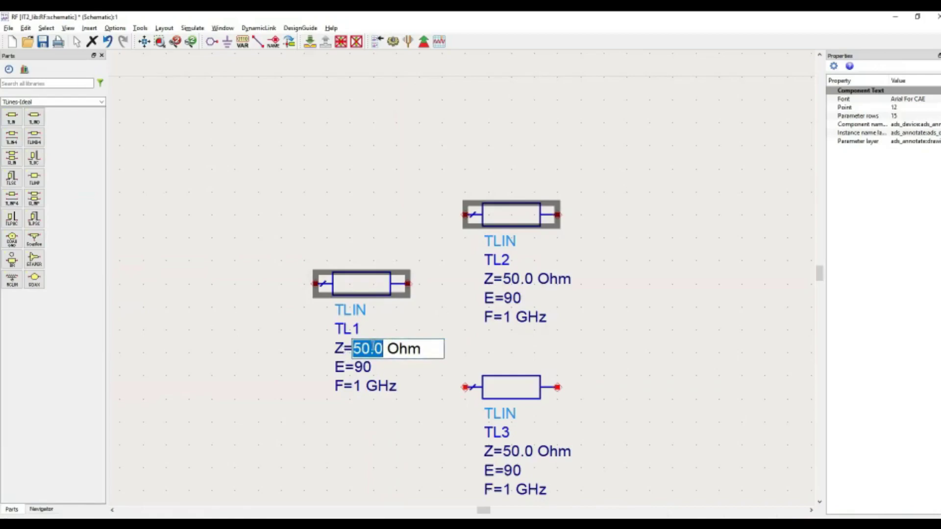
left_click(265, 360)
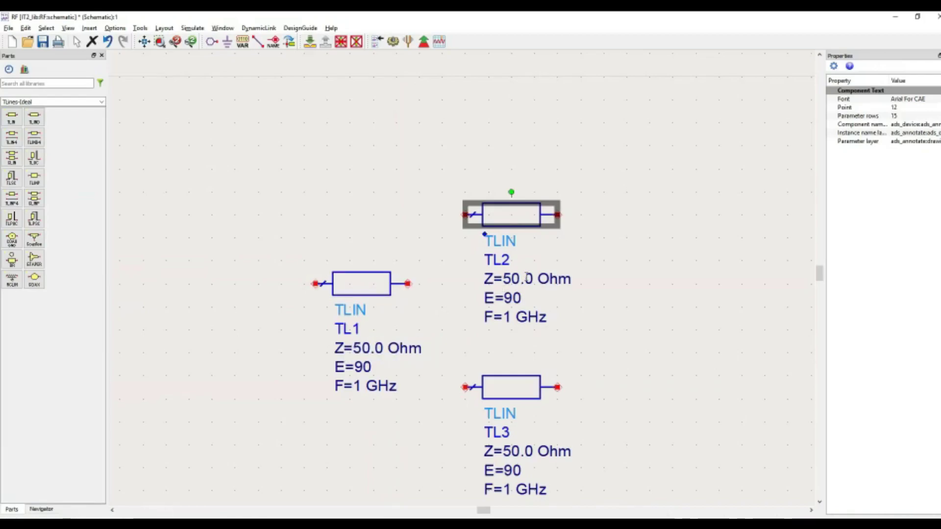
Step: Move the lower branch line TL3 slightly up towards TL2
left_click(508, 390)
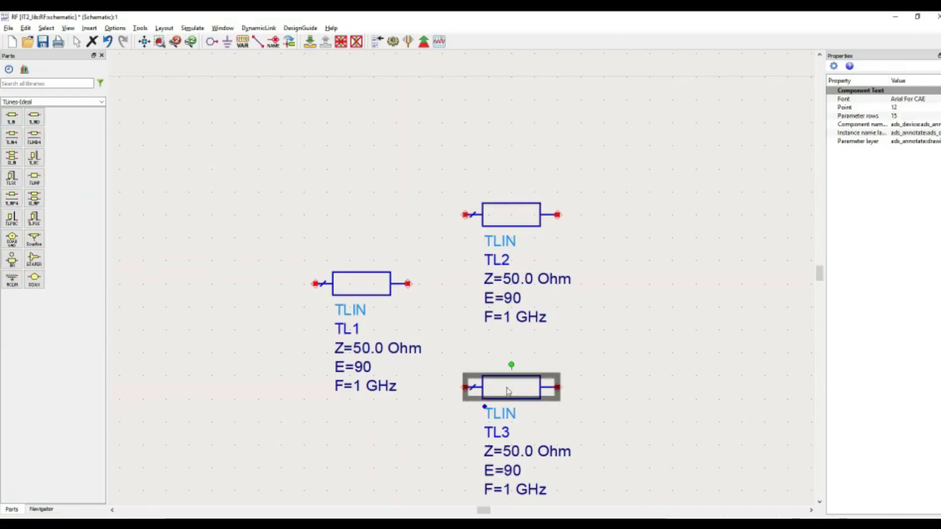
left_click_drag(508, 390, 510, 380)
left_click(609, 327)
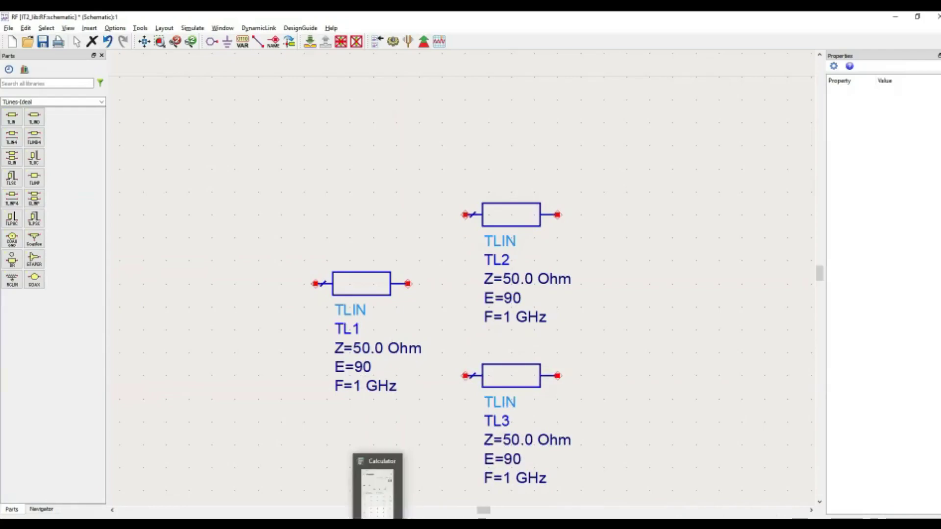
Step: Open Windows Calculator and move its window clear of the three transmission lines
key("super+r")
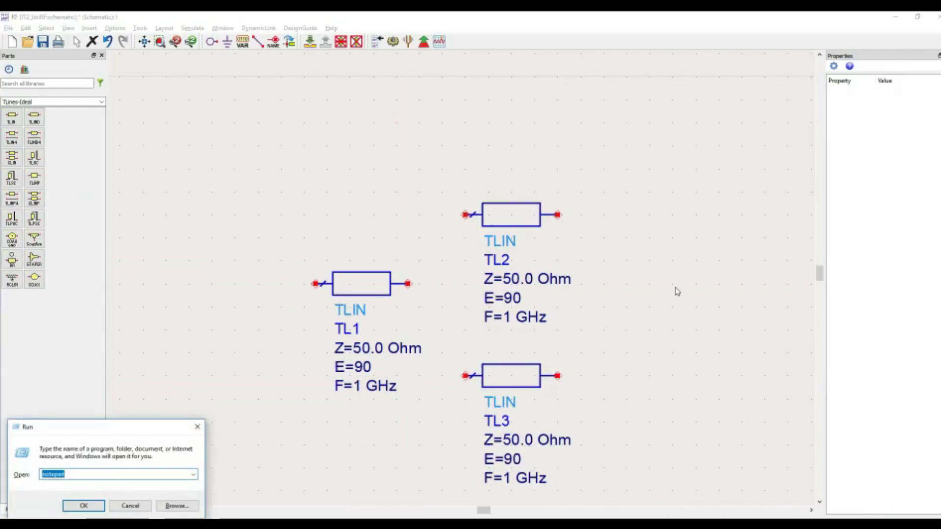
type("calc")
key("Return")
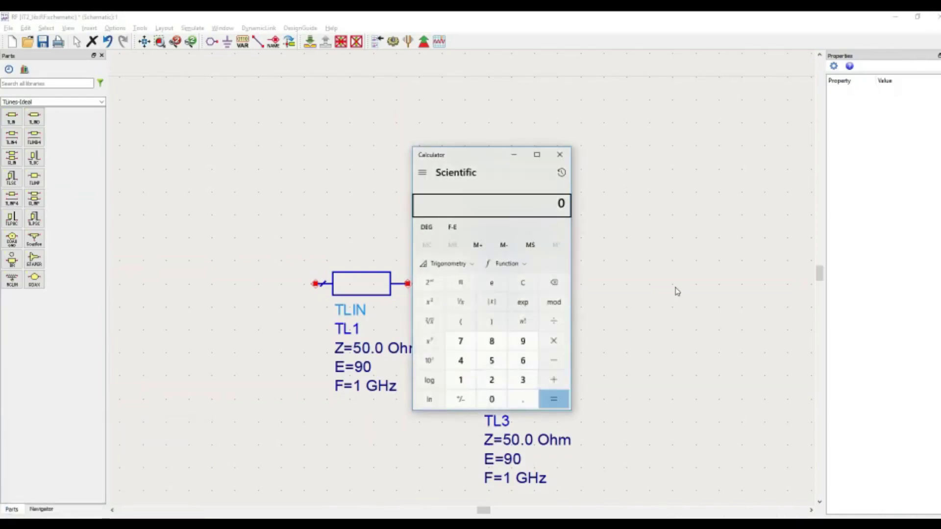
left_click_drag(490, 147, 537, 143)
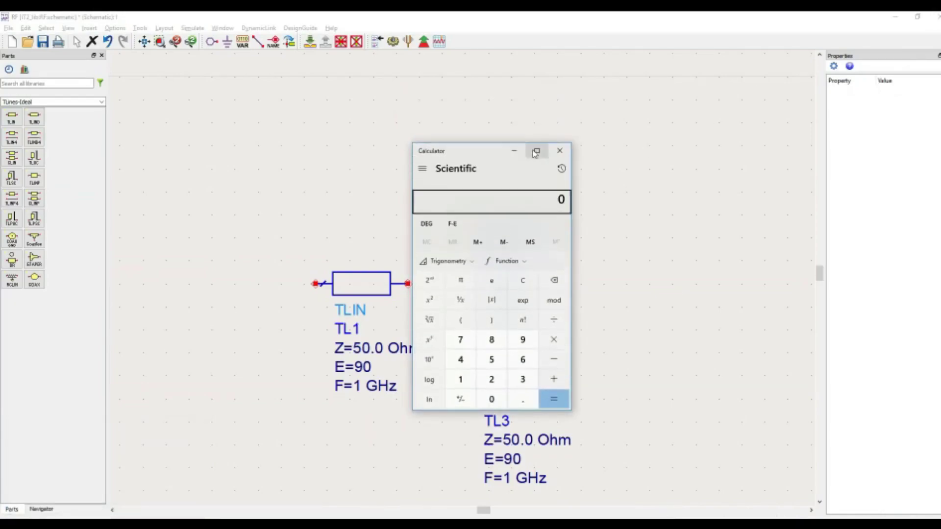
left_click_drag(472, 153, 672, 151)
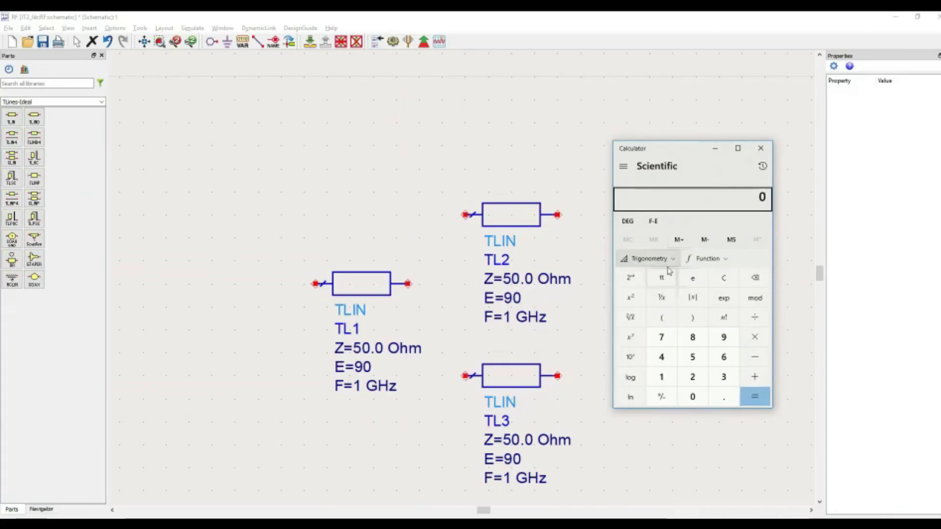
Step: Calculate √2 × 50 and copy the digits 70.71 from the result
left_click(693, 377)
left_click(631, 318)
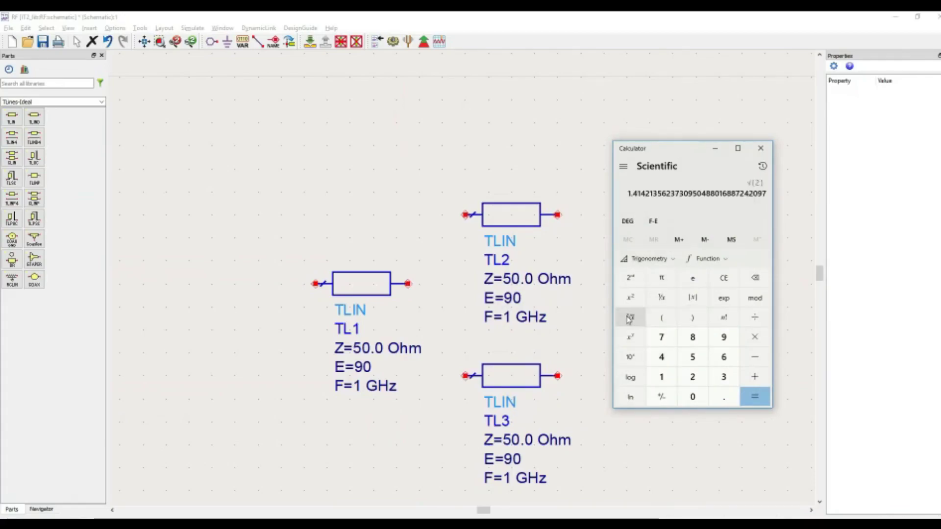
left_click(755, 337)
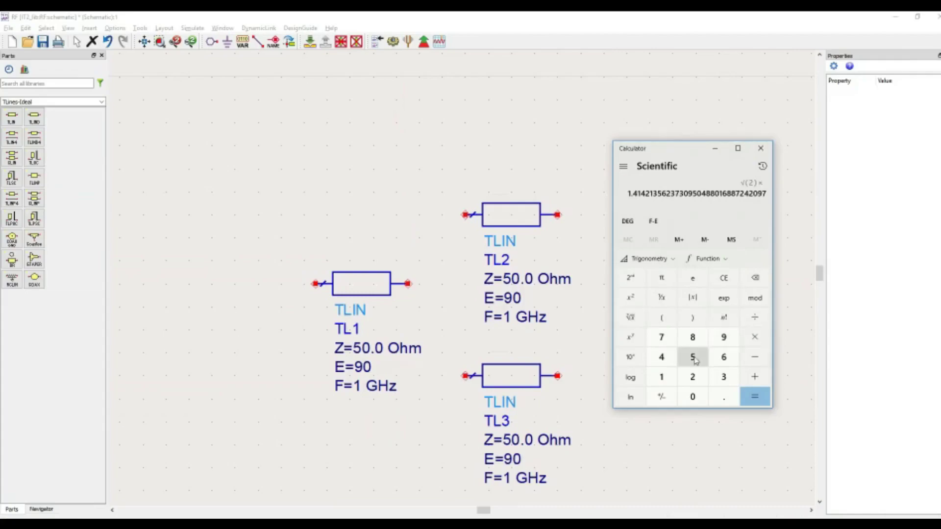
left_click(692, 357)
left_click(693, 397)
left_click(755, 397)
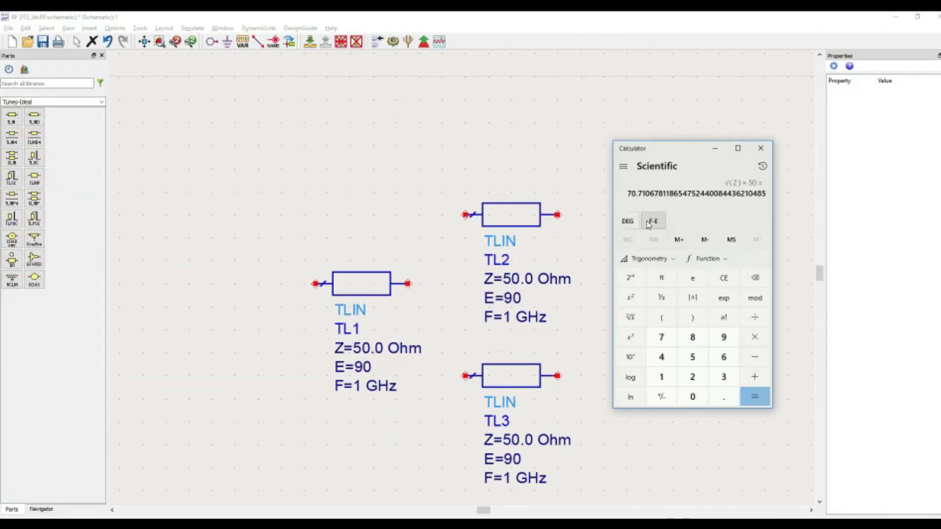
left_click_drag(628, 194, 646, 194)
key("ctrl+c")
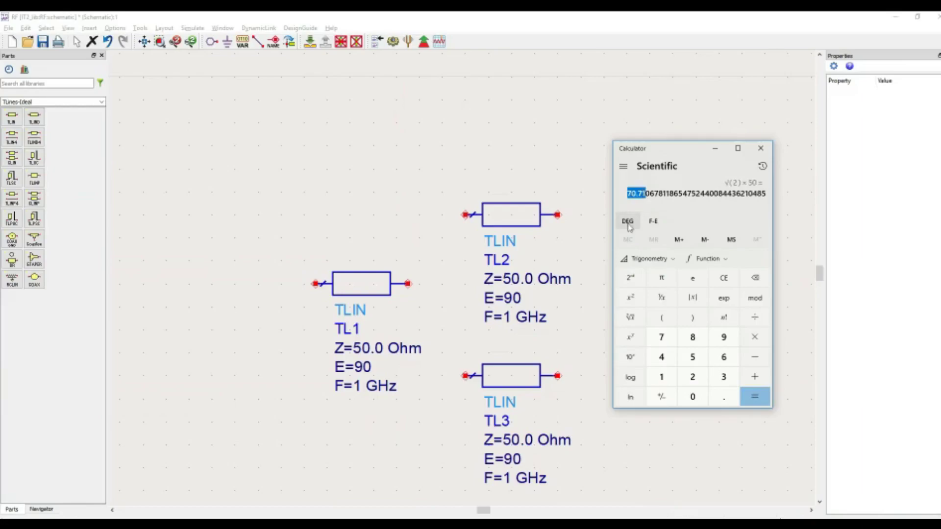
Step: Switch back to the schematic and set the impedance Z of upper branch line TL2 to 70.71 Ohm
double_click(527, 280)
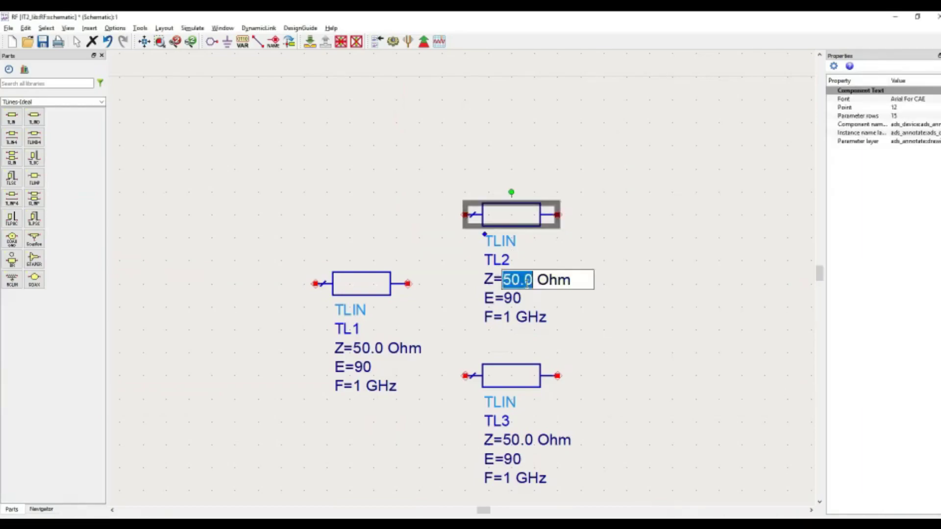
key("ctrl+v")
left_click(609, 335)
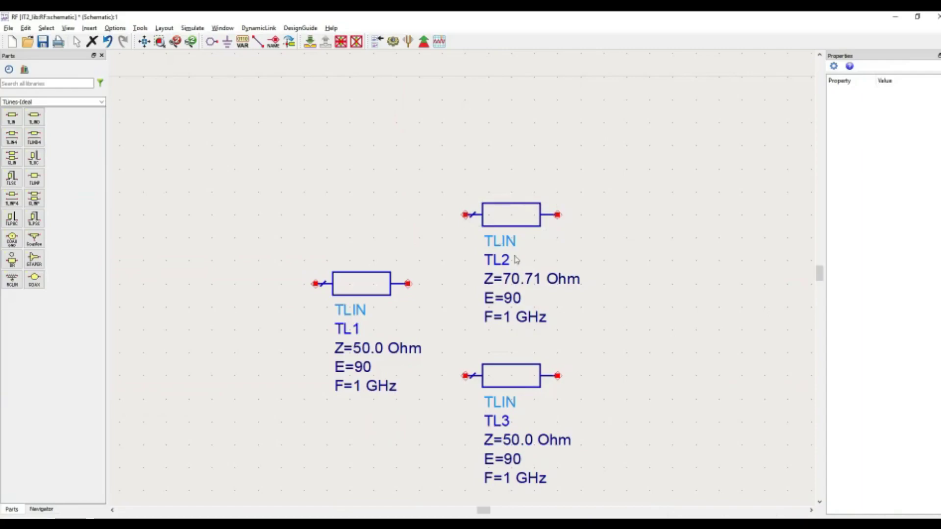
left_click(515, 297)
left_click(611, 343)
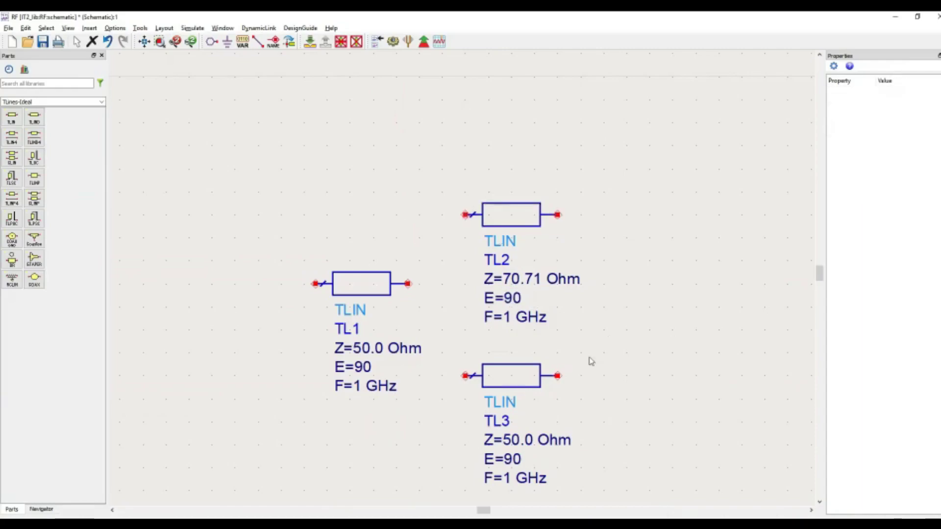
Step: Set the impedance Z of lower branch line TL3 to 70.71 Ohm
left_click(520, 437)
type("70.71 Ohm")
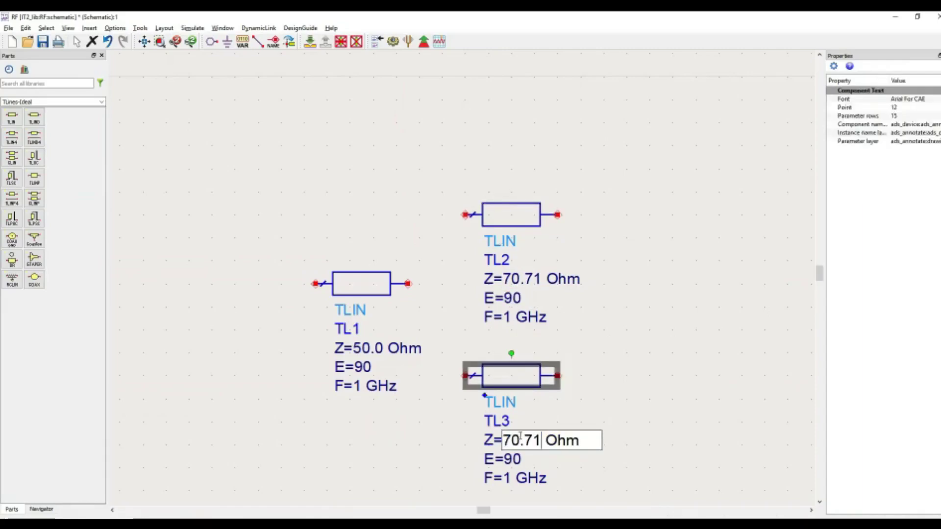
left_click(711, 358)
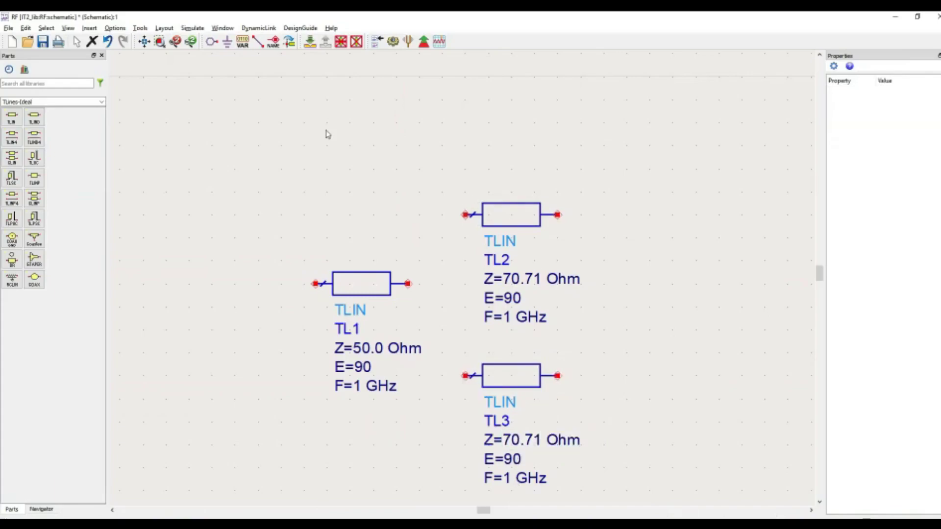
Step: Wire TL1's output to the inputs of TL2 and TL3, aligning the lower wire's vertical segment with the upper one
left_click(258, 41)
left_click(407, 284)
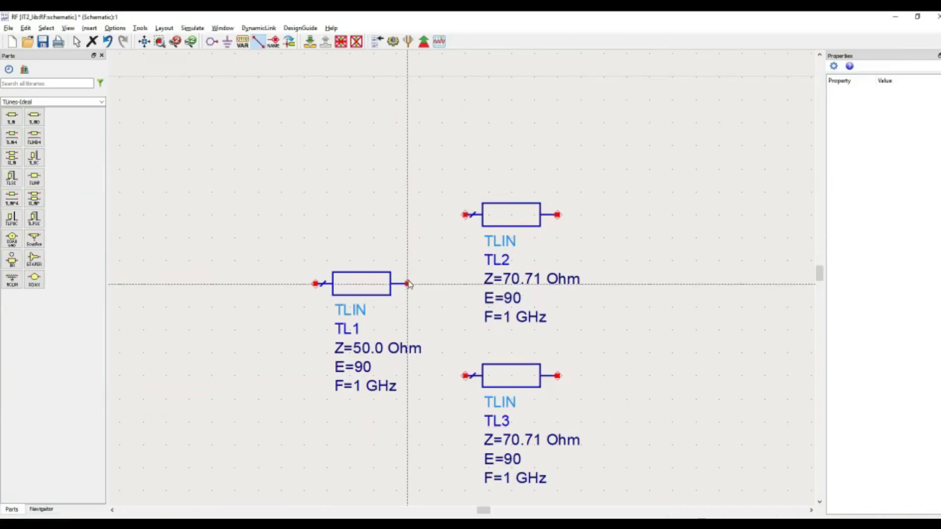
left_click(465, 215)
left_click(442, 283)
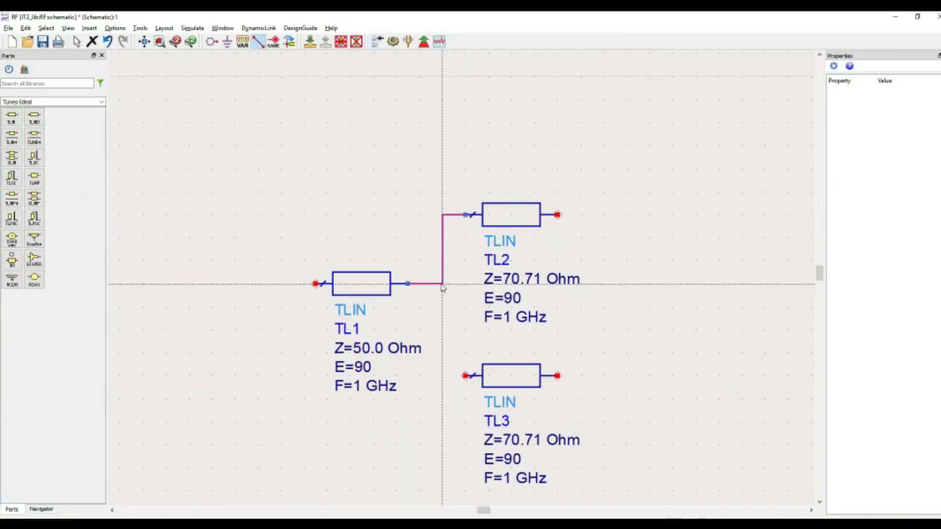
left_click(465, 375)
key("Escape")
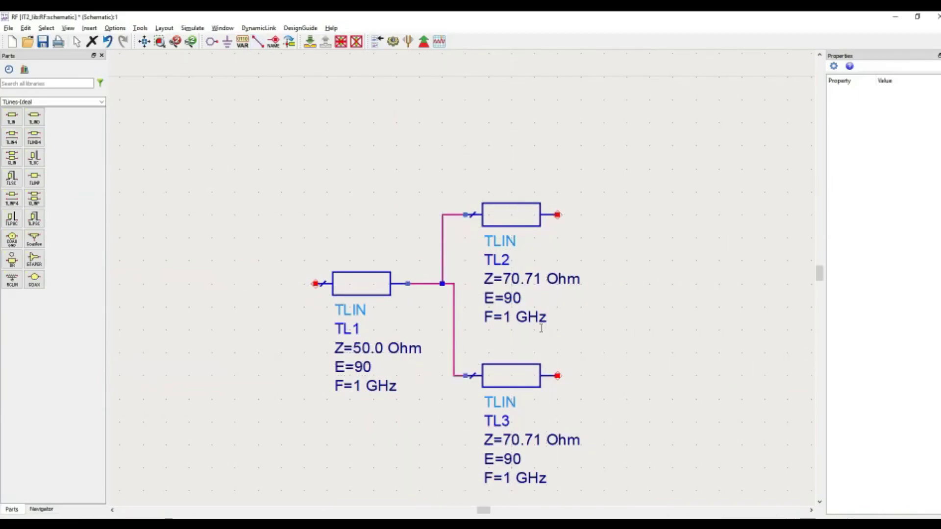
left_click(446, 317)
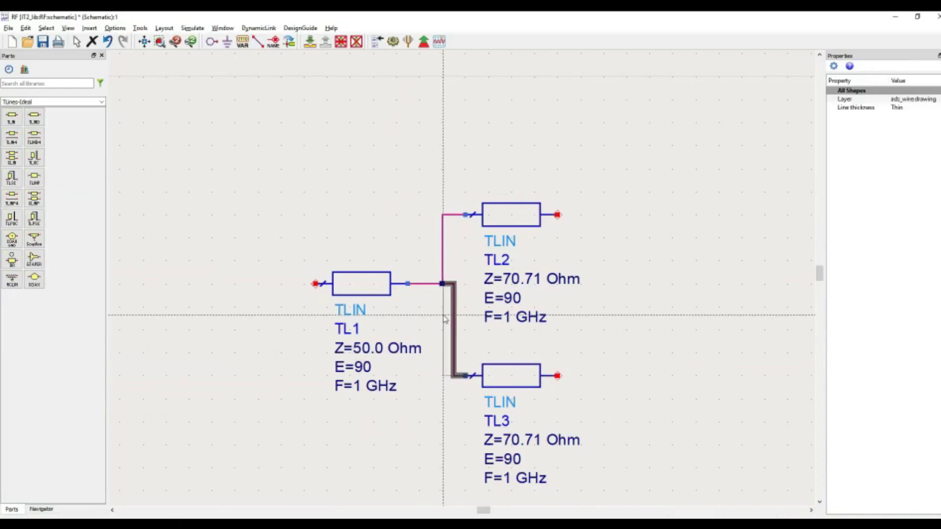
key("Escape")
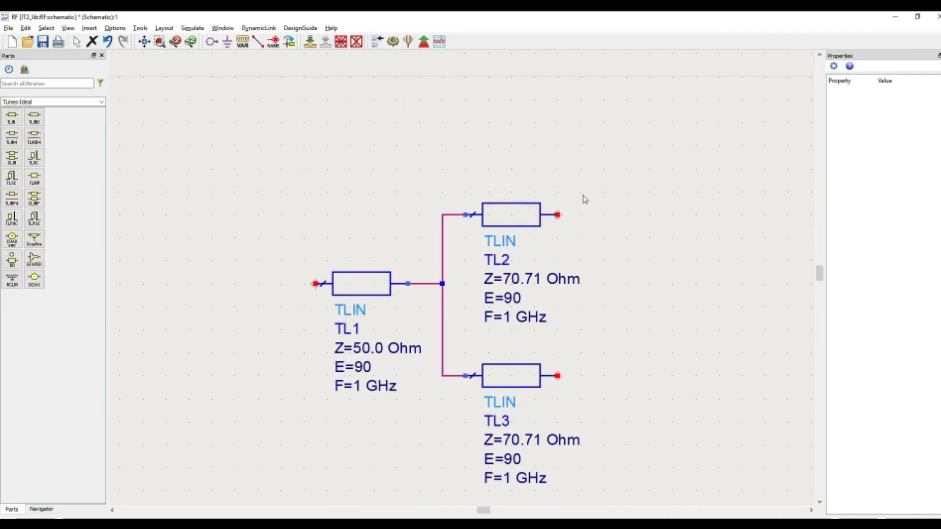
Step: Insert a vertical lumped resistor between the outputs of TL2 and TL3, and move it outward clear of the line labels
left_click(101, 101)
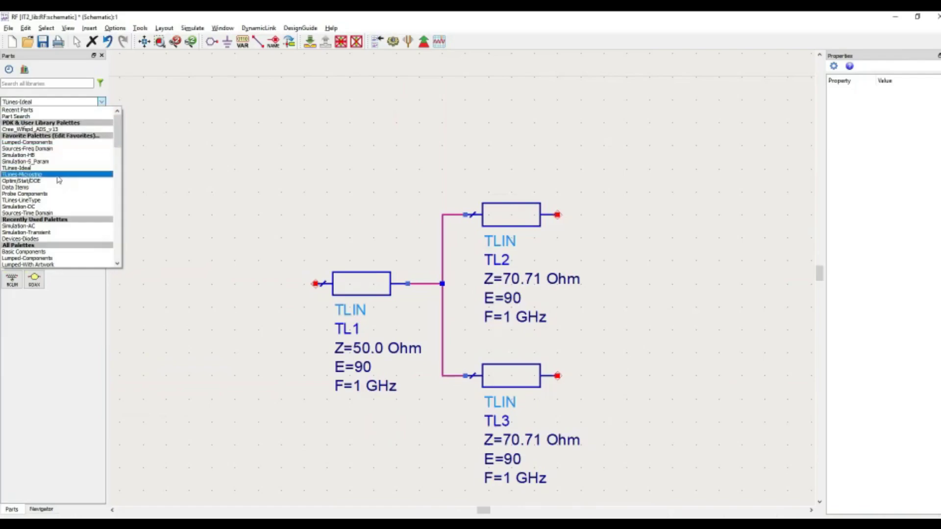
left_click(63, 142)
left_click(5, 117)
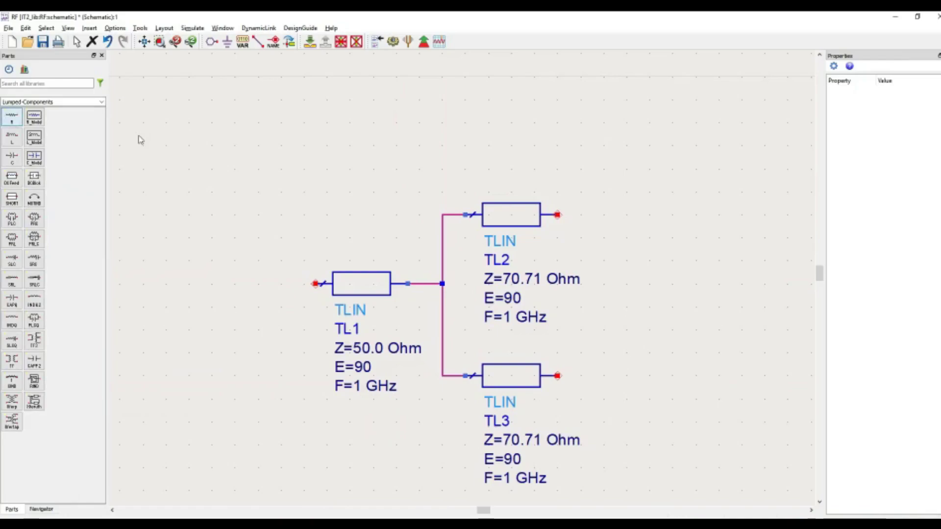
key("ctrl+r")
left_click(558, 216)
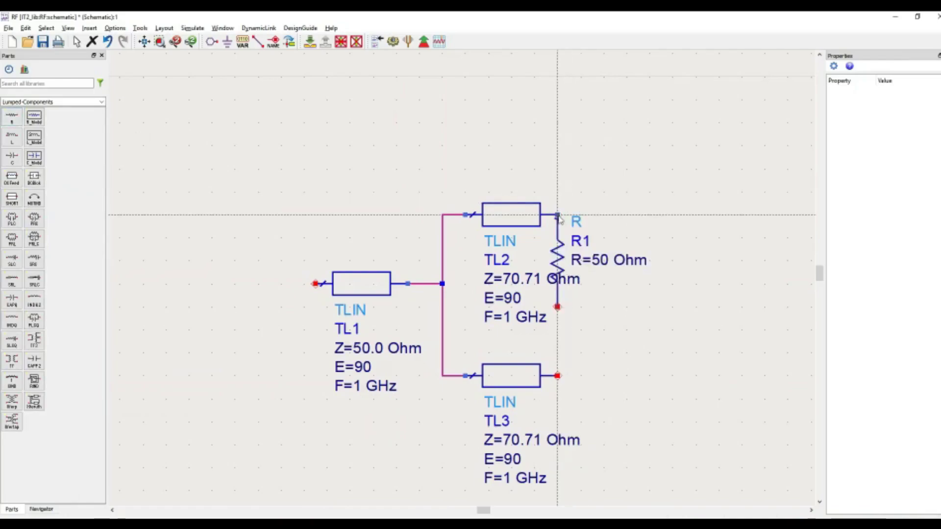
left_click(562, 316)
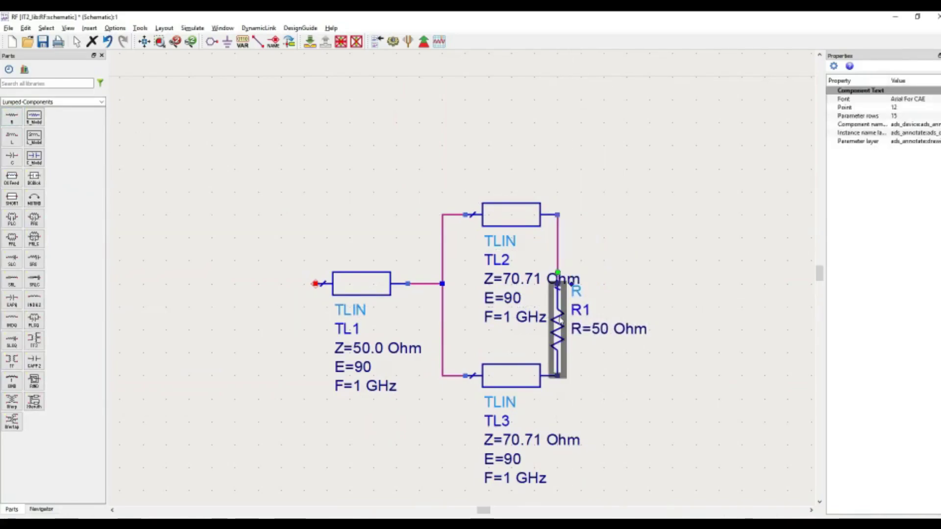
left_click_drag(559, 318, 611, 287)
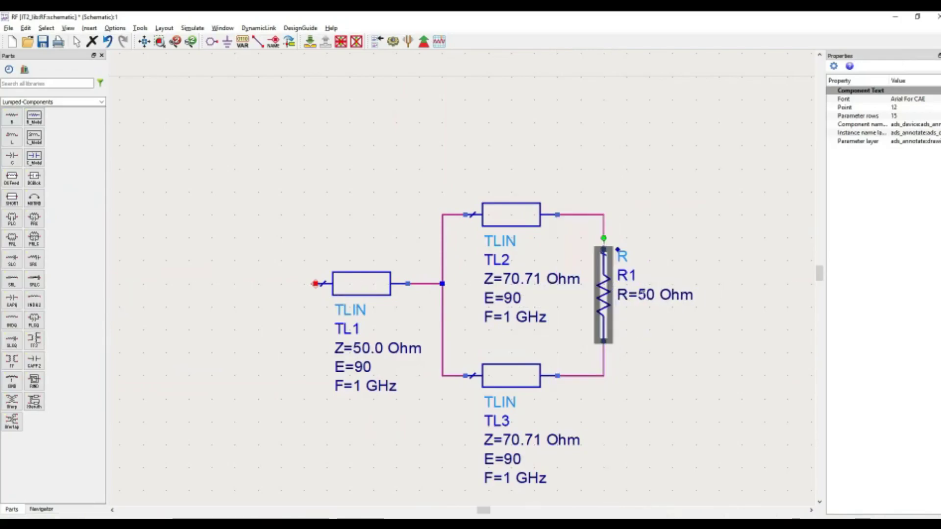
Step: Set the resistance of isolation resistor R1 to 100 Ohm
left_click(652, 313)
double_click(648, 295)
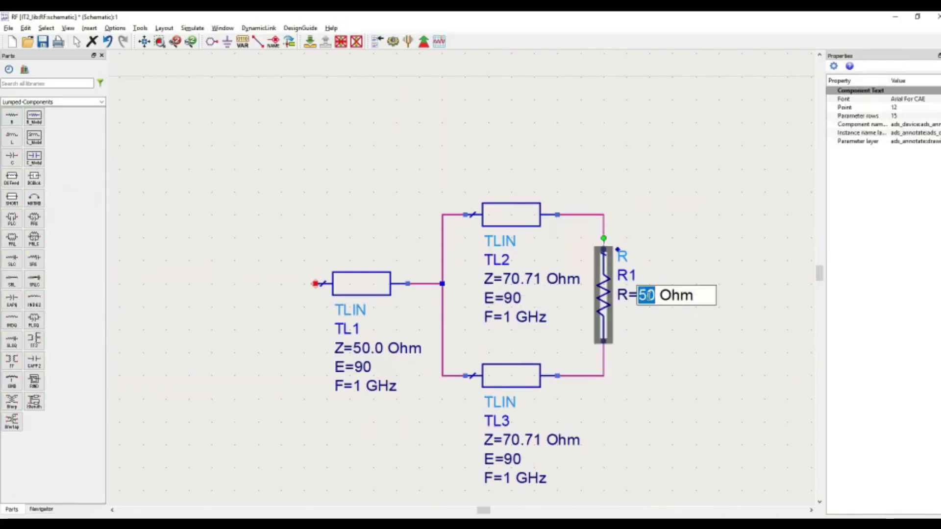
type("100")
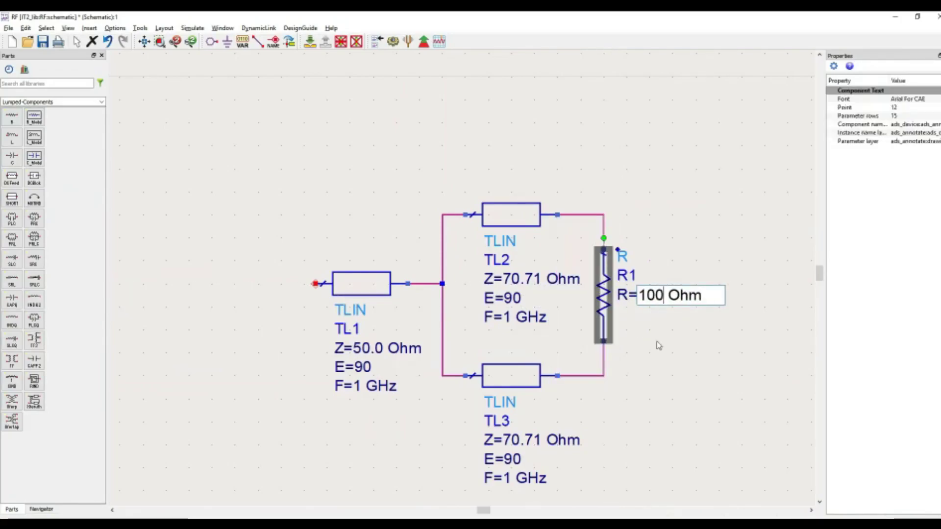
left_click(646, 401)
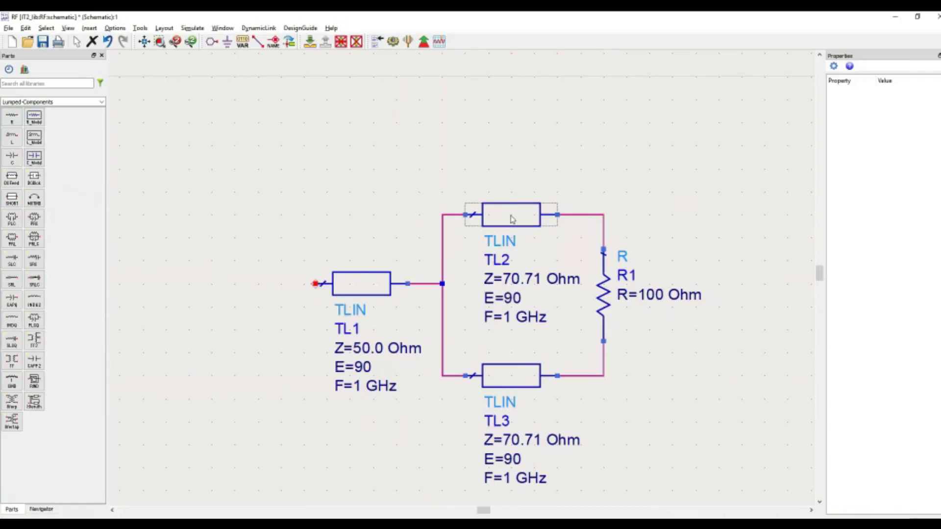
Step: Duplicate line TL1 twice, placing one copy at the upper end of resistor R1's connection and one at the lower end
left_click(358, 289)
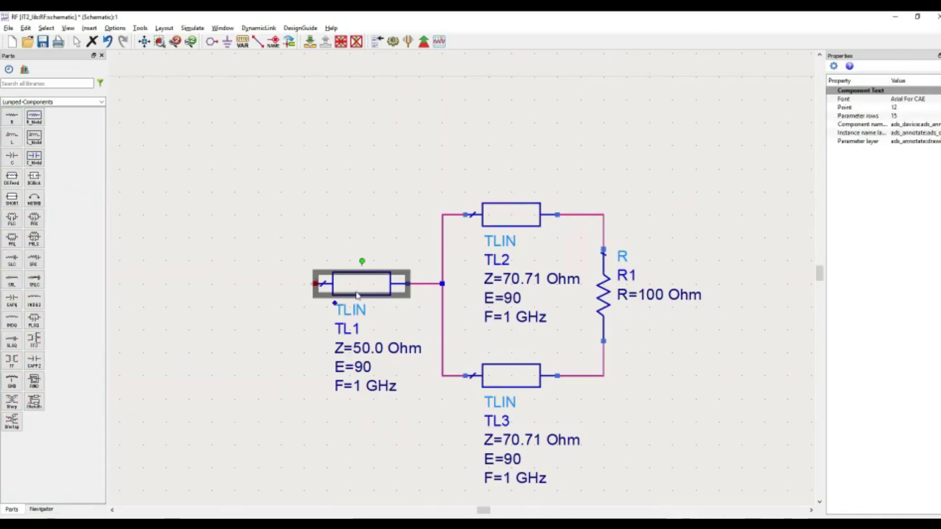
key("ctrl+c")
key("ctrl+v")
left_click(604, 214)
key("ctrl+c")
key("ctrl+v")
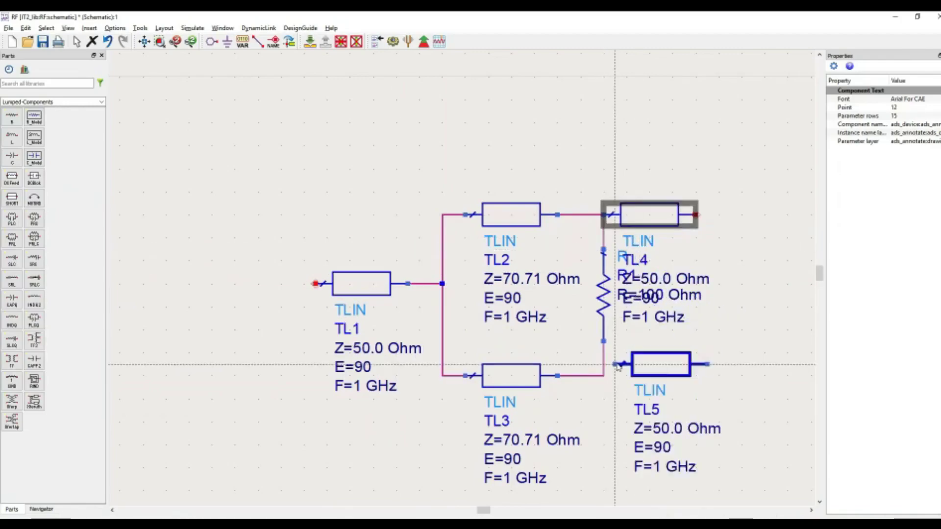
left_click(603, 378)
Step: Move output lines TL4 and TL5 outward along their wires until they clear resistor R1's labels
left_click_drag(637, 377, 683, 378)
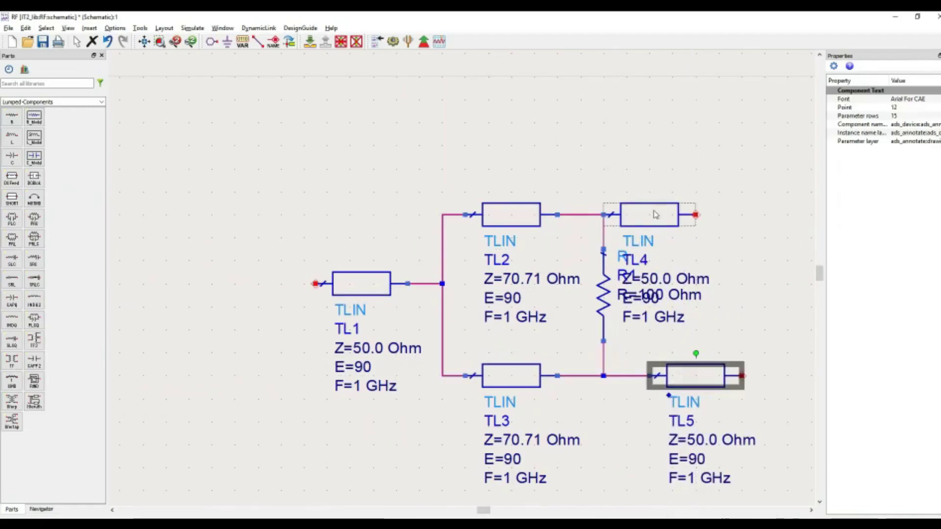
left_click_drag(649, 212, 691, 213)
scroll(326, 194, "down", 1)
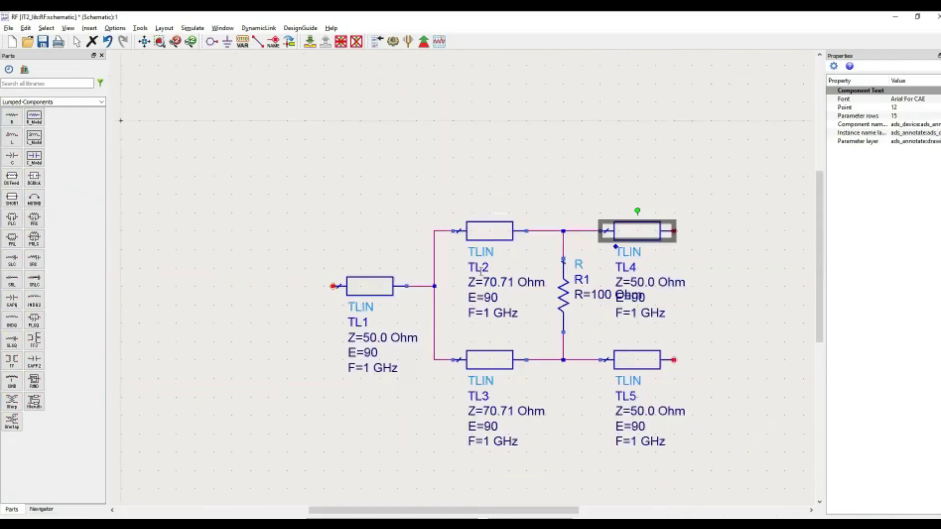
scroll(654, 269, "up", 1)
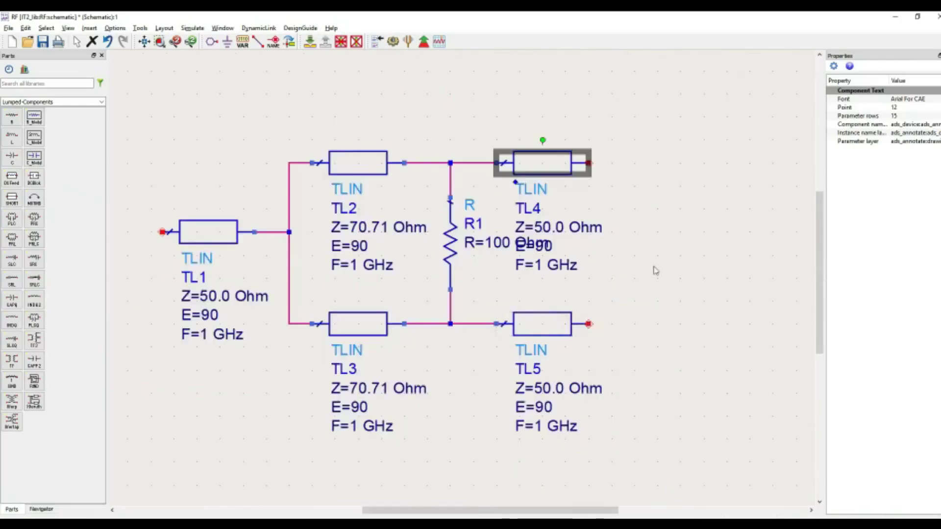
scroll(475, 274, "down", 1)
left_click(560, 276)
left_click_drag(473, 193, 510, 201)
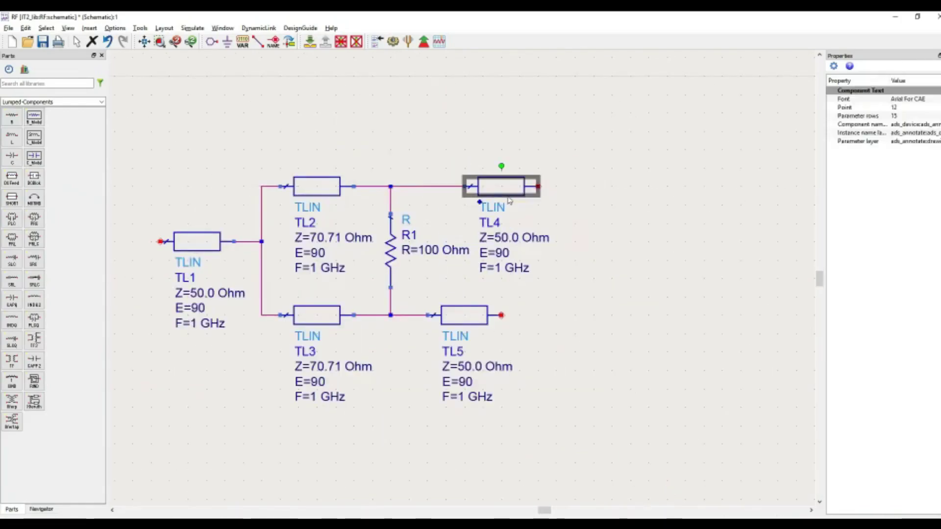
left_click_drag(465, 327, 518, 325)
scroll(529, 279, "down", 1)
scroll(353, 269, "up", 1)
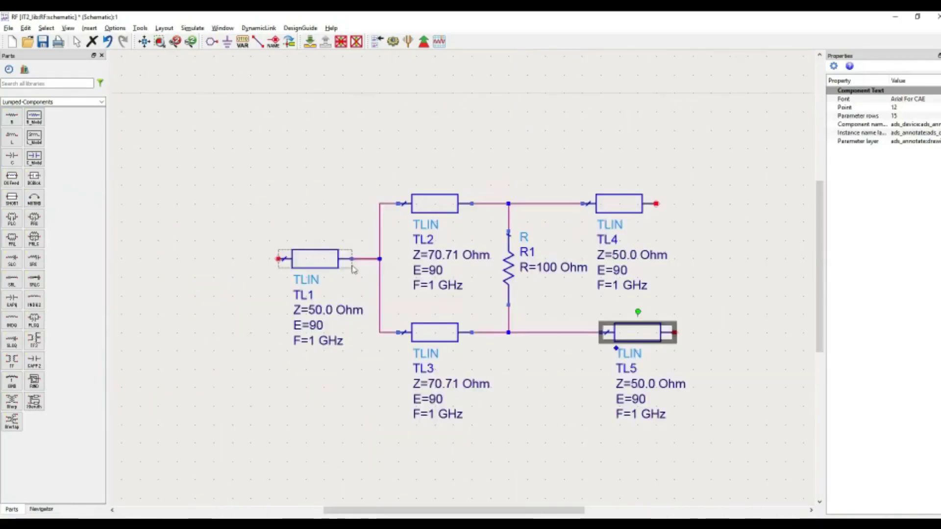
left_click(534, 373)
left_click_drag(626, 204, 637, 204)
left_click(538, 153)
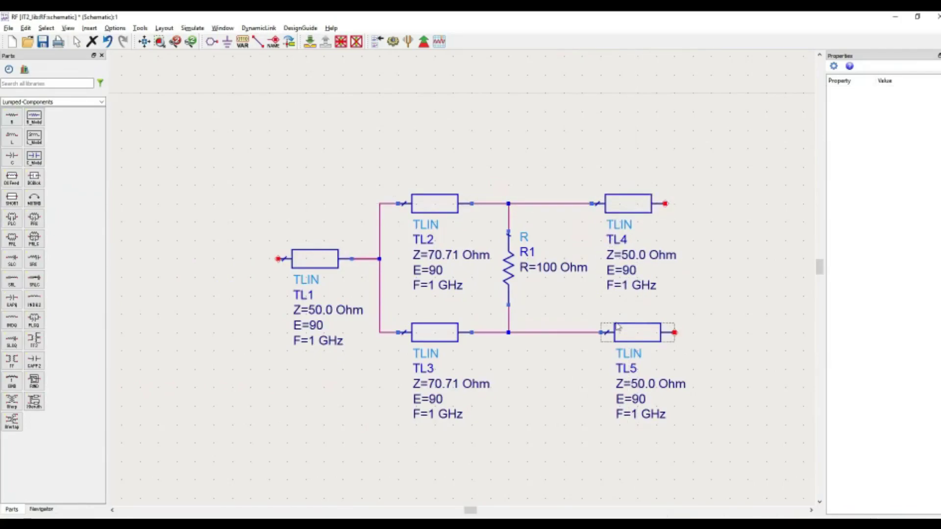
Step: Check the impedance Z of input line TL1 and upper output line TL4
double_click(333, 308)
key("Escape")
double_click(634, 255)
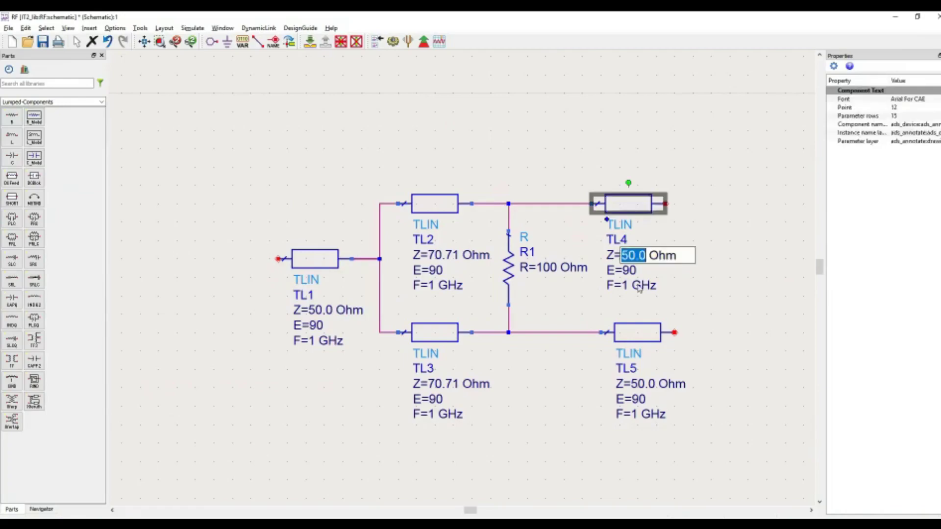
key("Escape")
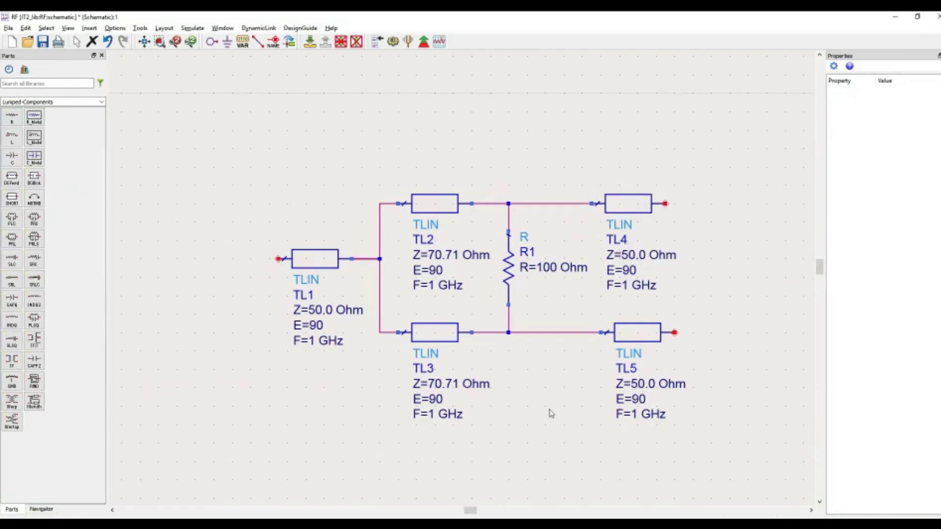
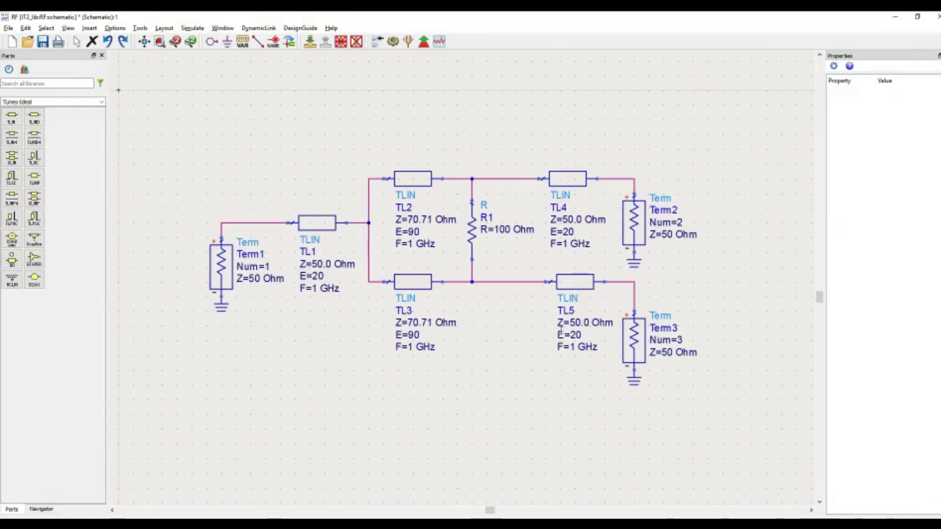
Step: Check the impedance Z and electrical length E of lower output line TL5
left_click(582, 323)
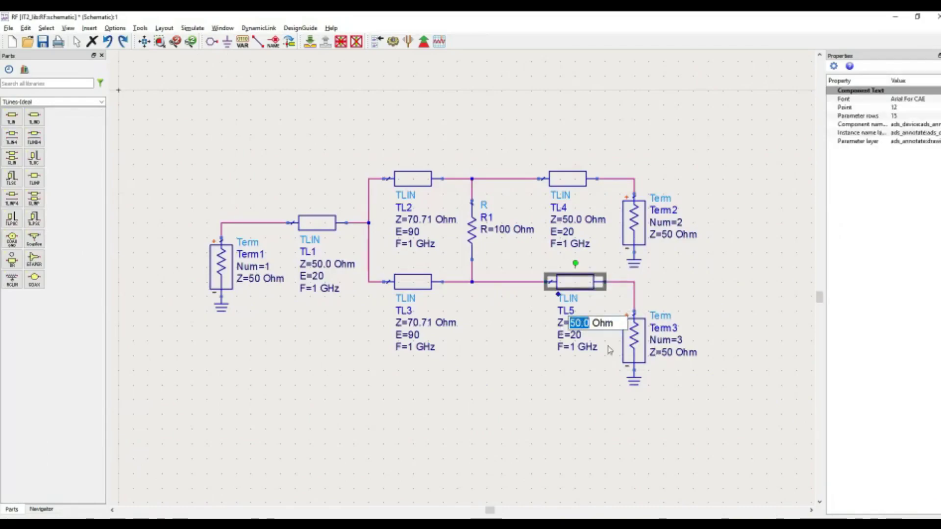
left_click(577, 384)
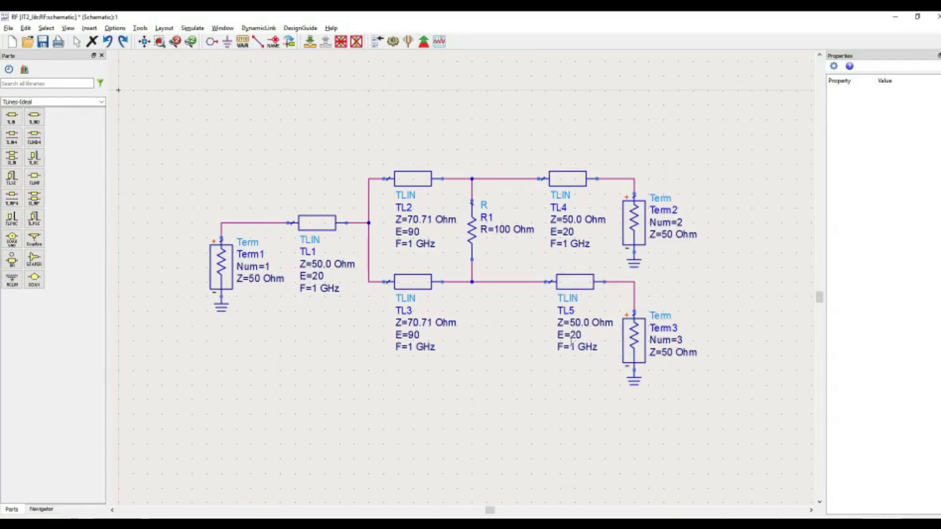
double_click(576, 335)
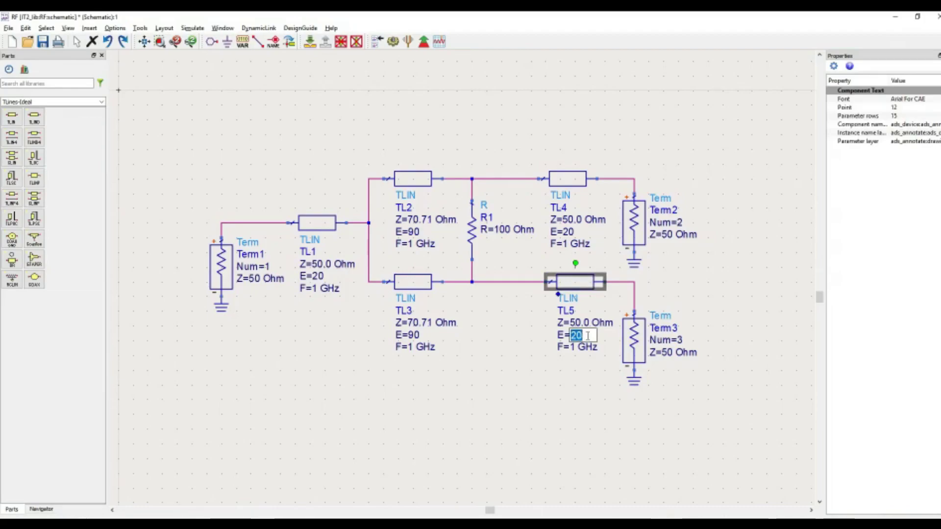
left_click(569, 371)
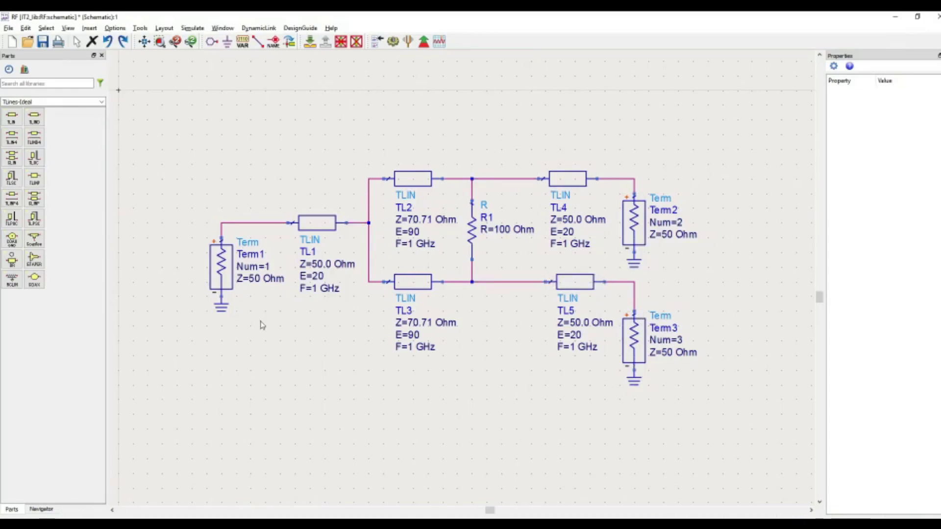
Step: Shift input line TL1 slightly toward Term1, away from the branch junction
left_click_drag(318, 224, 312, 225)
left_click(295, 185)
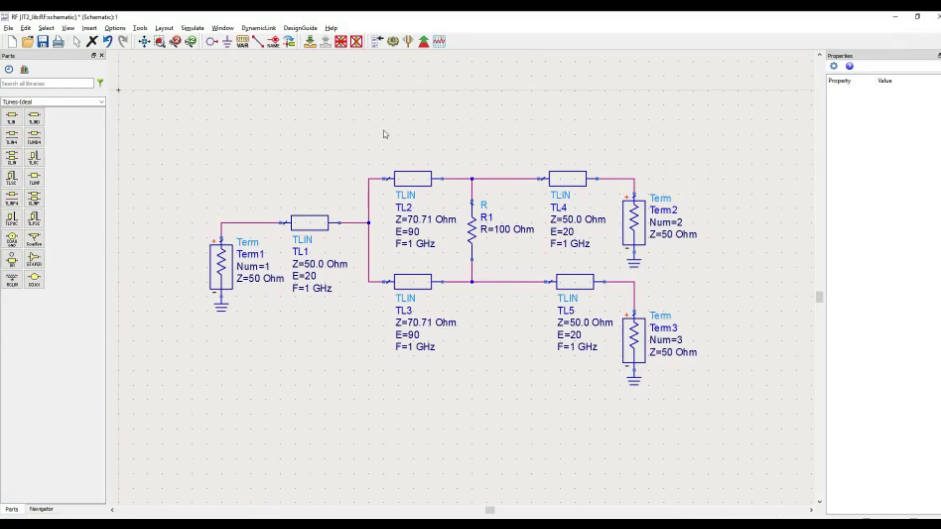
Step: Place an S-parameter simulation controller from the Simulation-S_Param palette above the input line
left_click(102, 101)
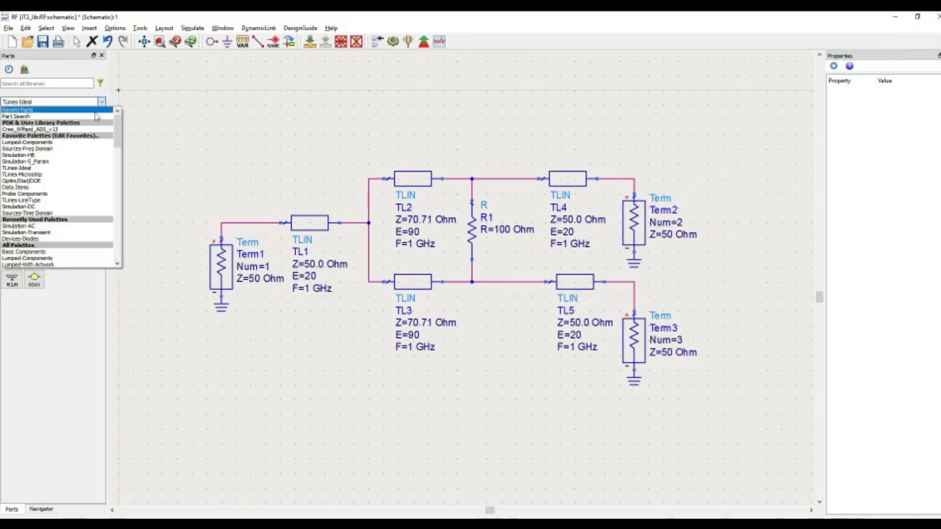
left_click(58, 162)
left_click(12, 116)
left_click(188, 78)
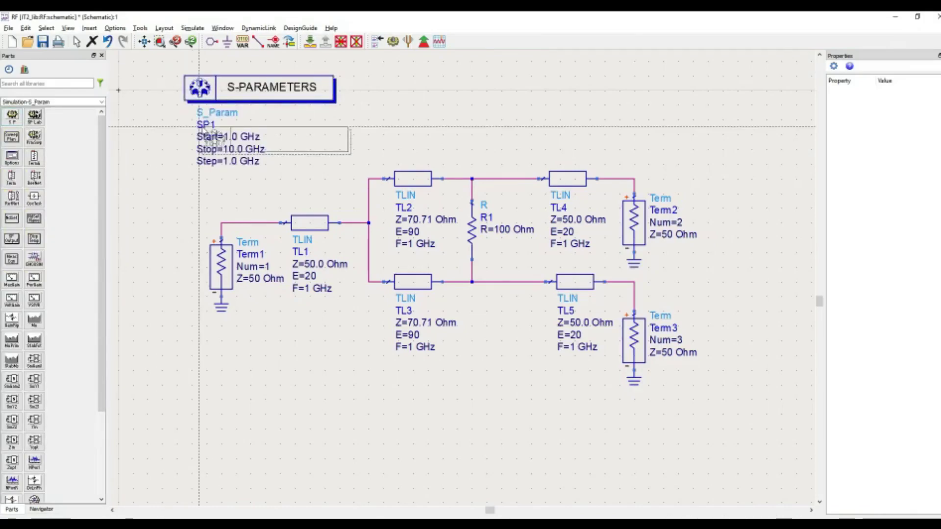
key("Escape")
Step: Set the S-parameter sweep to start at 0.5 GHz, stop at 1.5 GHz and use a 0.01 GHz step
double_click(272, 87)
left_click_drag(86, 147, 52, 147)
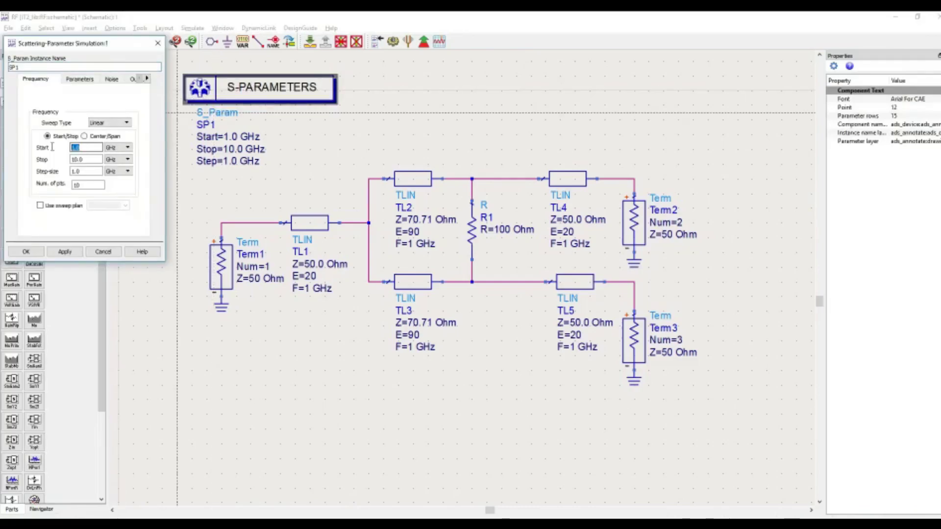
key("Tab")
double_click(74, 159)
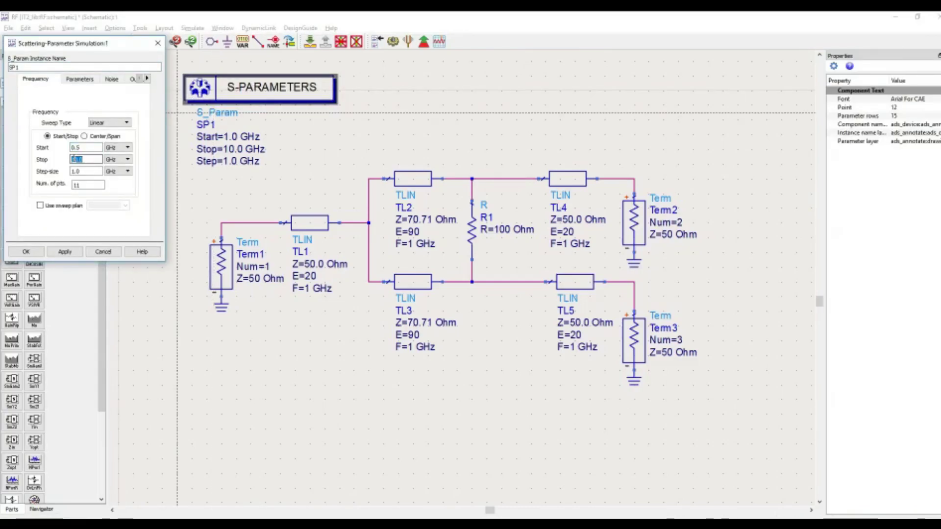
key("Tab")
key("Tab")
type("0.01")
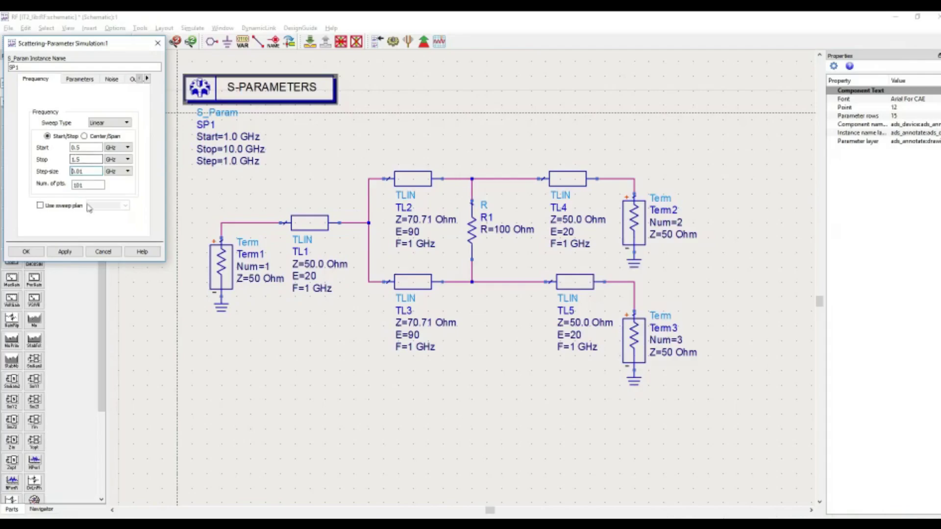
left_click(66, 252)
left_click(27, 251)
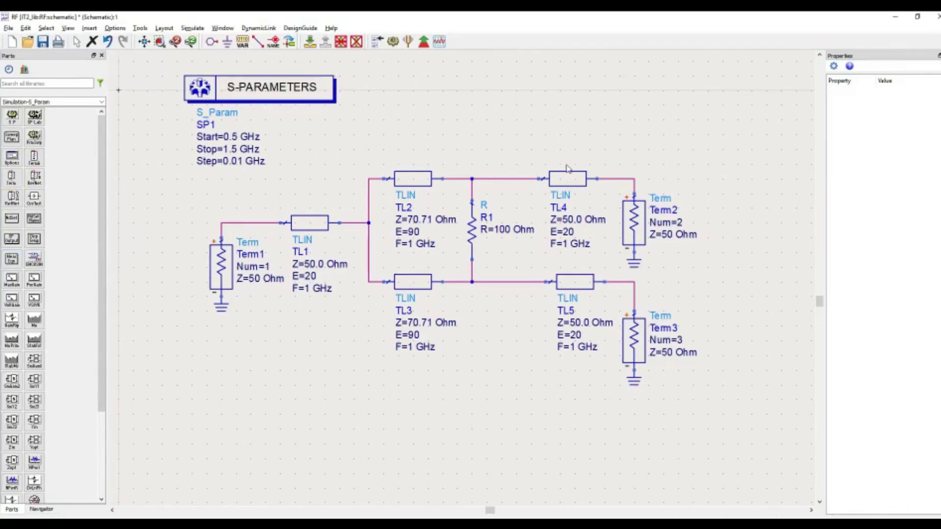
Step: Run the simulation and plot S(1,1), S(2,2) and S(3,3) in dB on a rectangular plot
left_click(395, 41)
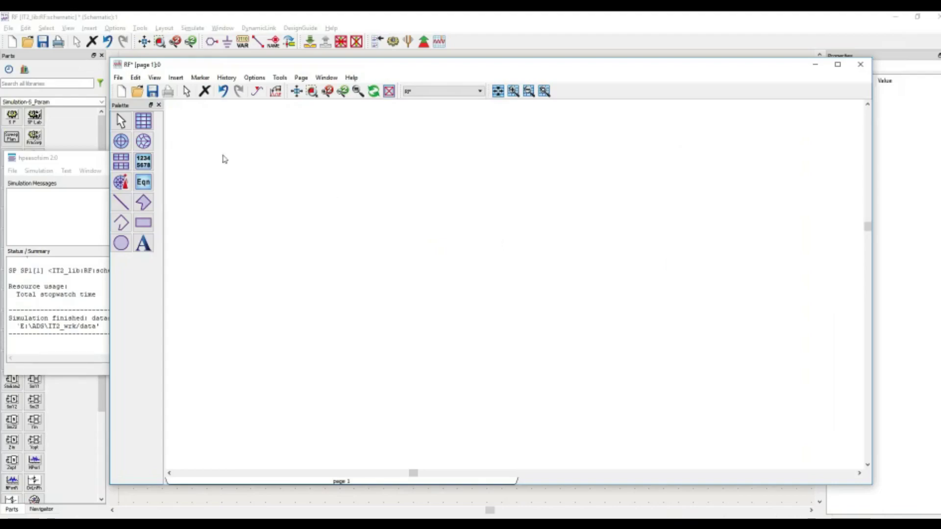
left_click(143, 121)
left_click(355, 172)
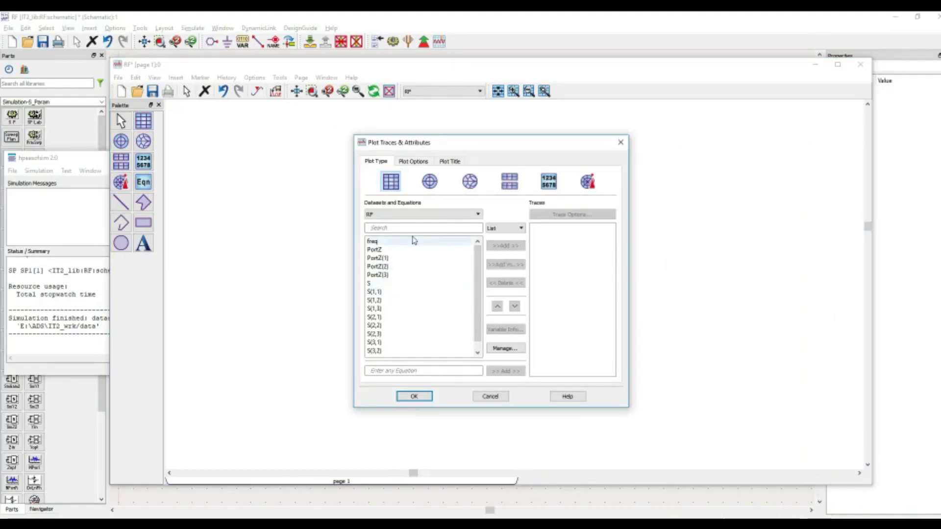
scroll(420, 307, "down", 1)
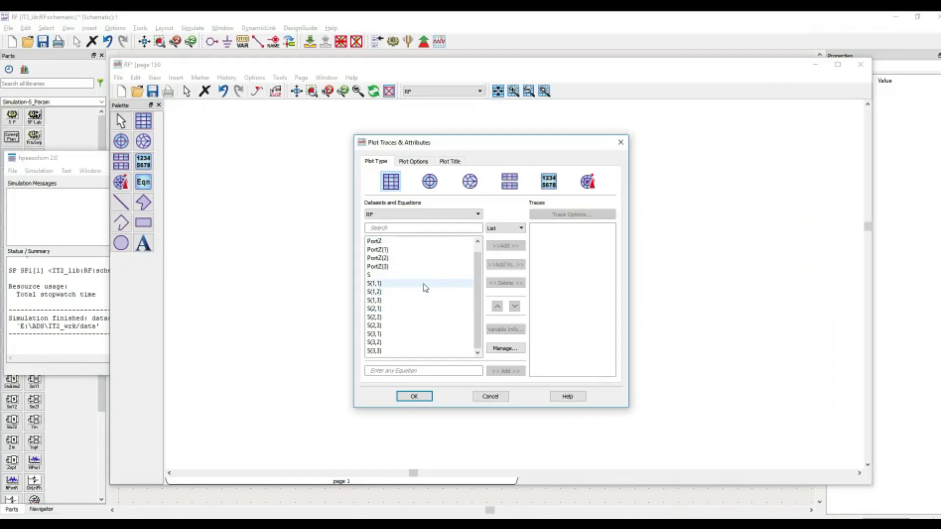
left_click(424, 288)
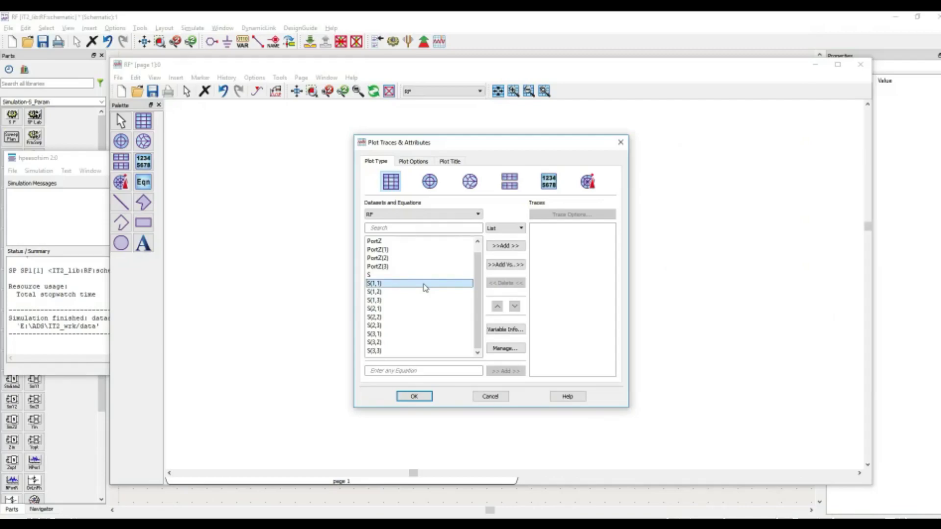
left_click(420, 319, "ctrl")
left_click(408, 352, "ctrl")
left_click(502, 246)
left_click(461, 341)
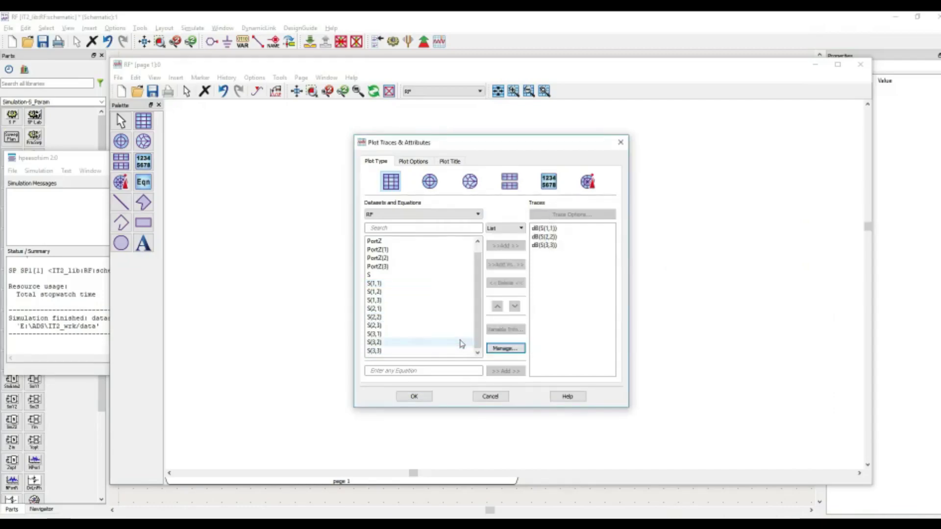
left_click(414, 397)
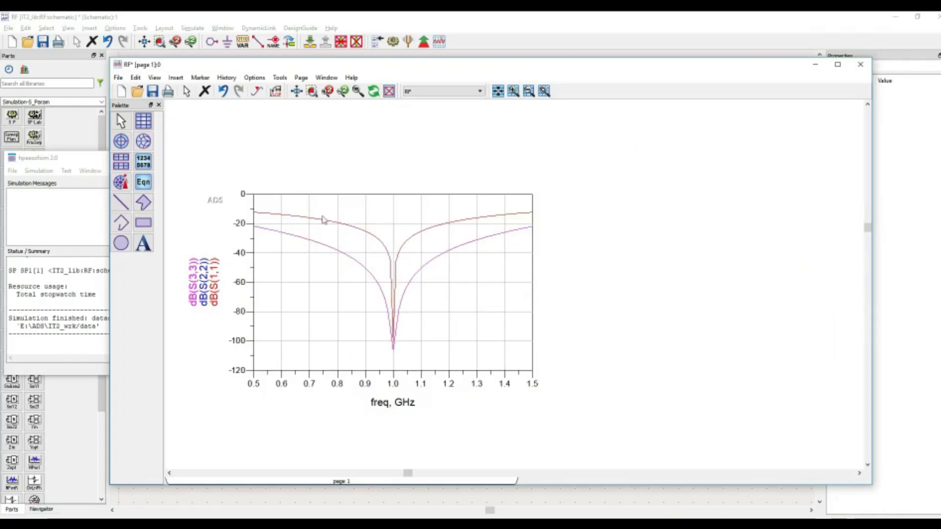
Step: Add a second rectangular plot beside the matching plot, showing S(2,1) and S(3,1) in dB
left_click(143, 120)
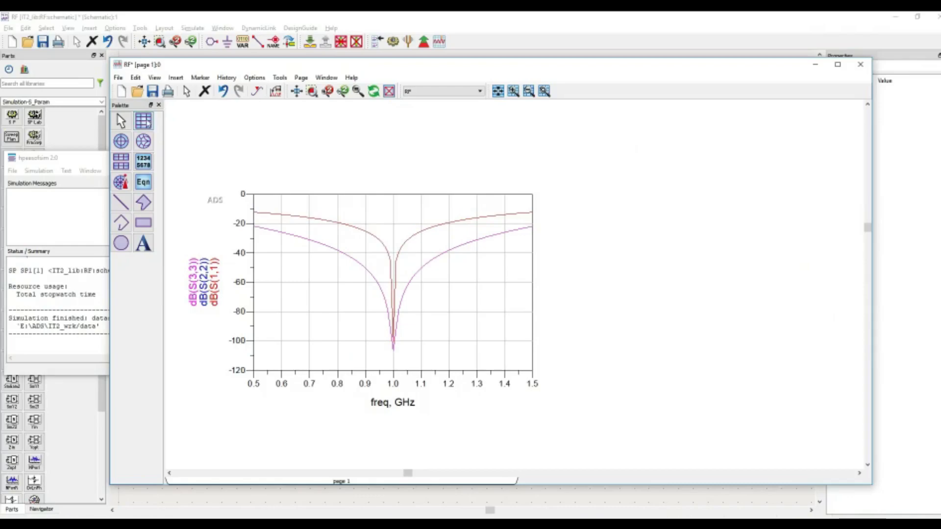
left_click(549, 194)
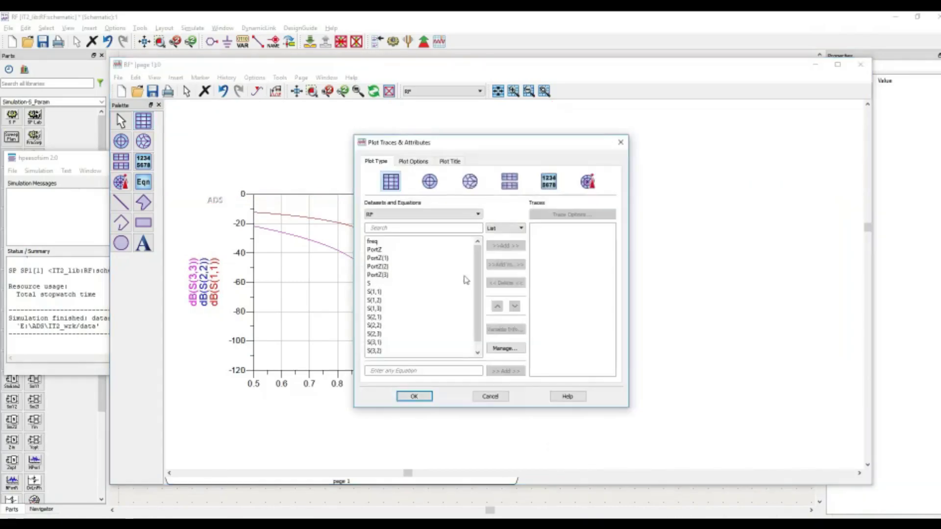
scroll(406, 314, "down", 1)
left_click(405, 309)
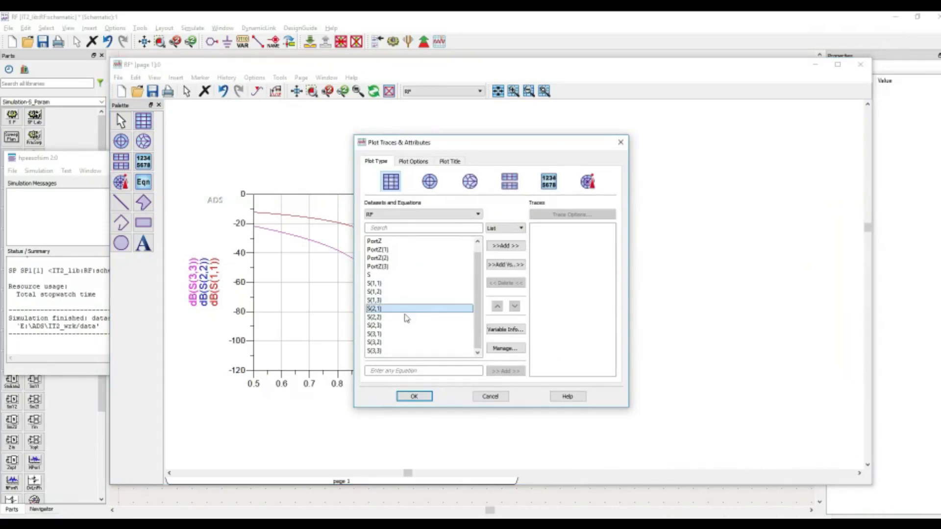
left_click(403, 334, "ctrl")
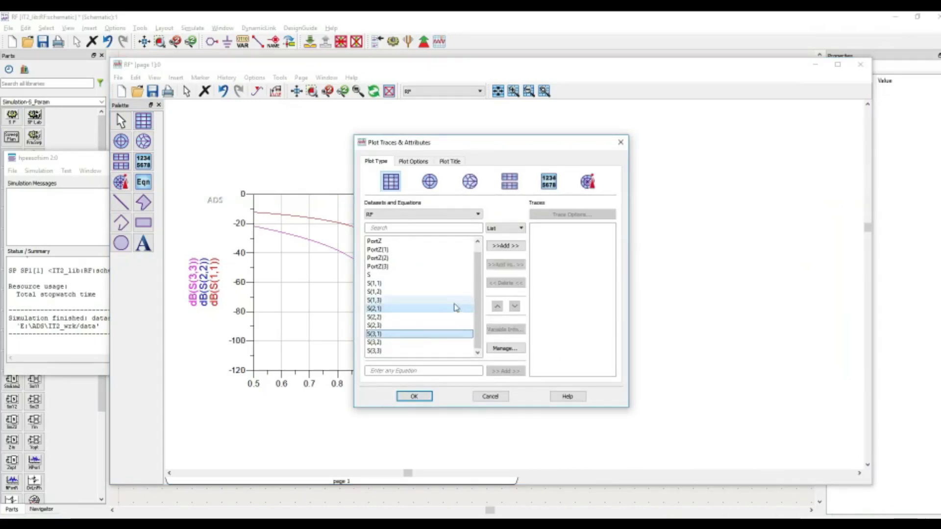
left_click(507, 246)
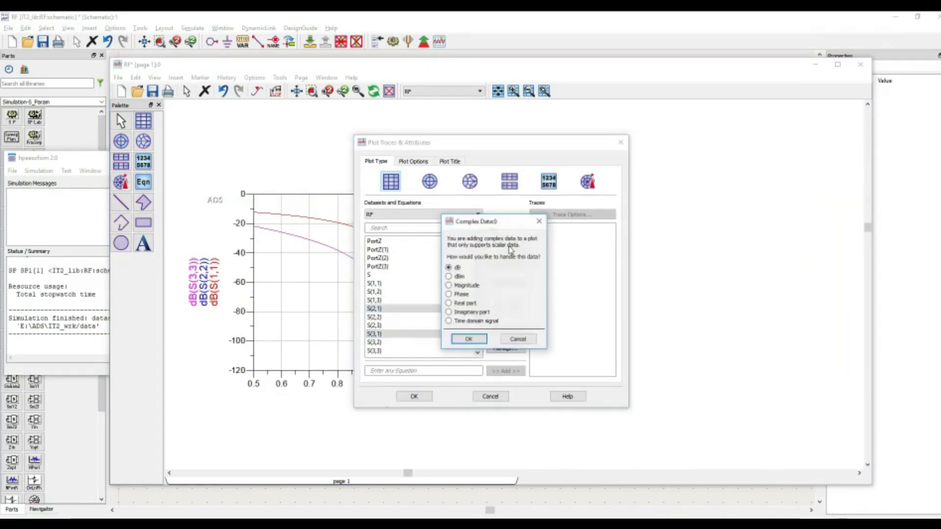
left_click(470, 339)
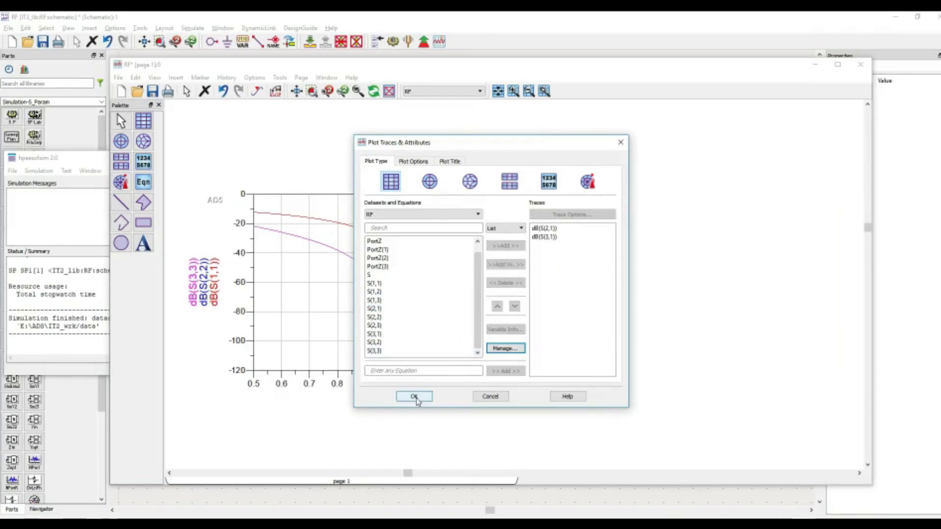
left_click(415, 397)
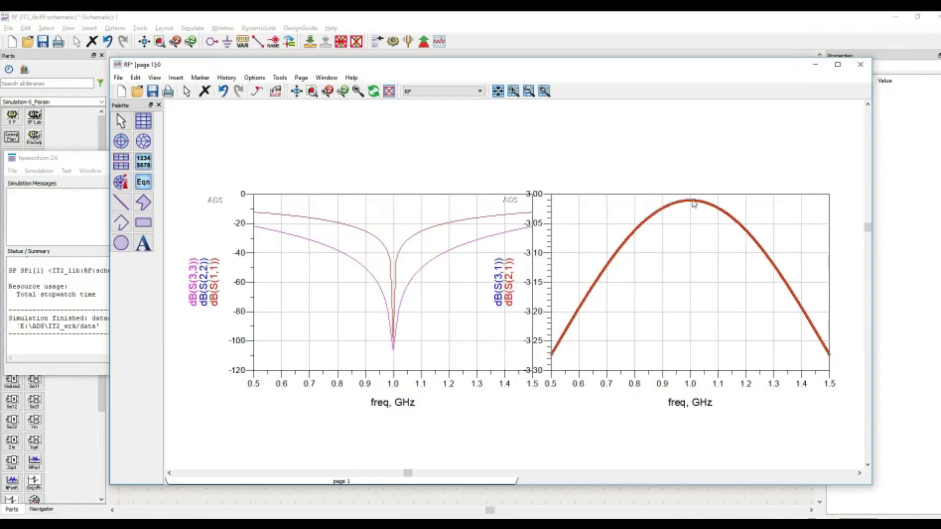
Step: Move the matching plot away from the transmission plot so that the two no longer overlap
scroll(451, 287, "down", 1)
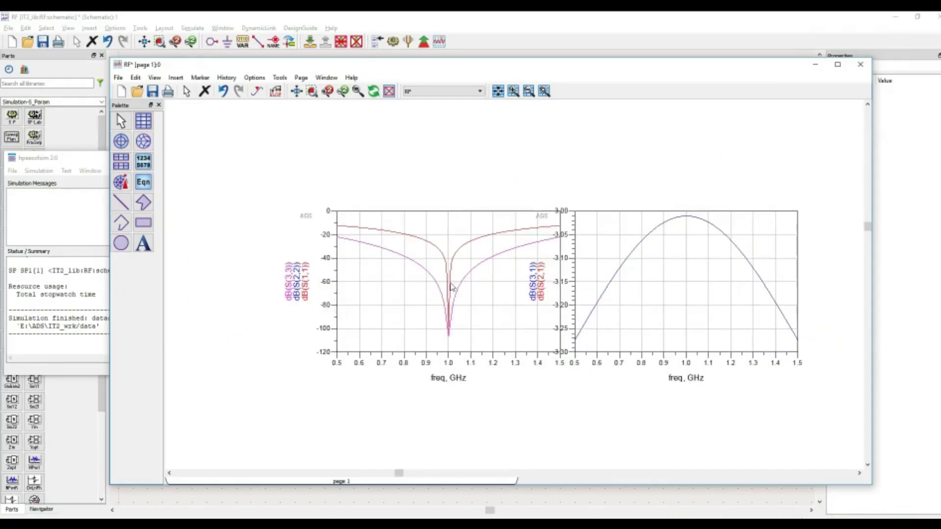
left_click(453, 309)
key("Escape")
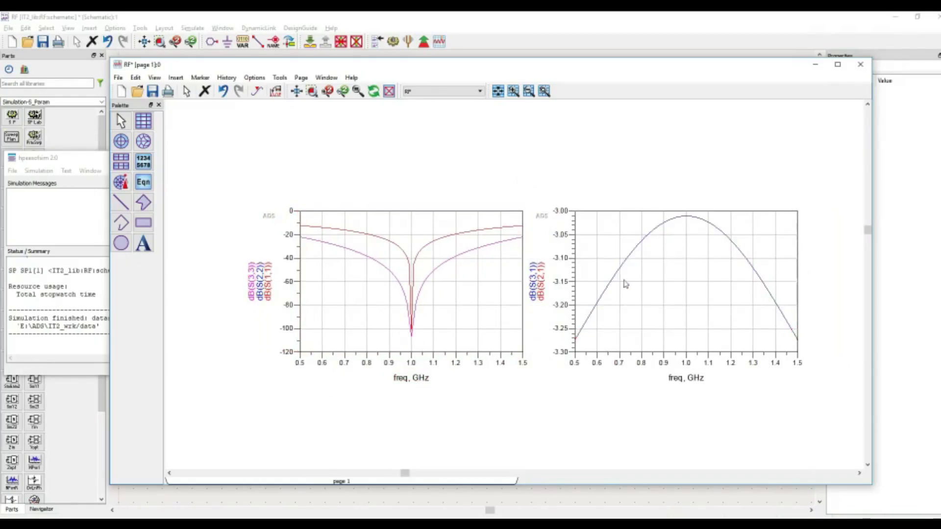
Step: Insert a marker at 1 GHz on the S(2,2) dip and another at 1 GHz on the S(2,1) peak
left_click(258, 95)
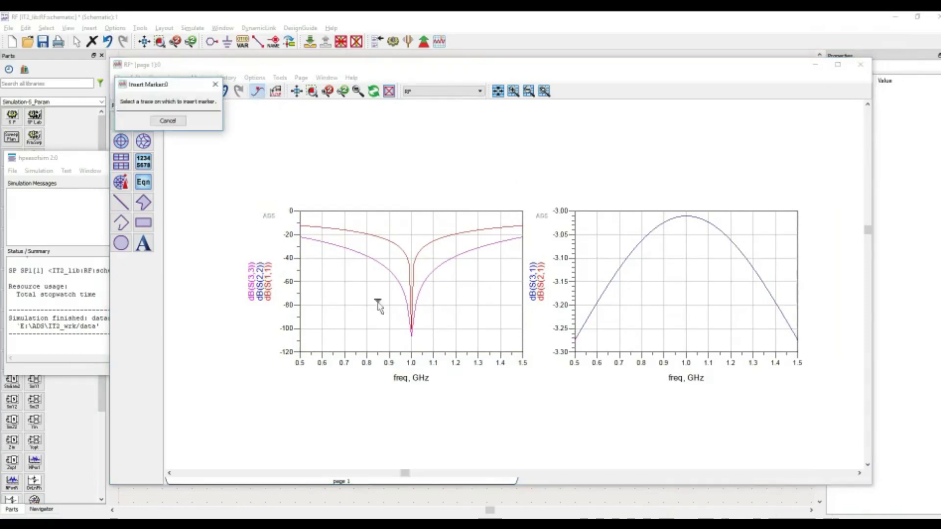
left_click(412, 334)
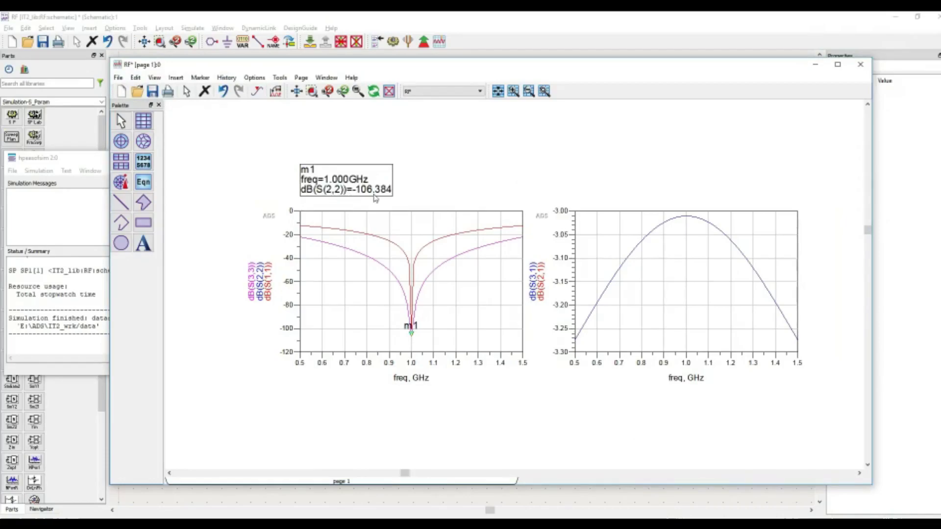
left_click(257, 92)
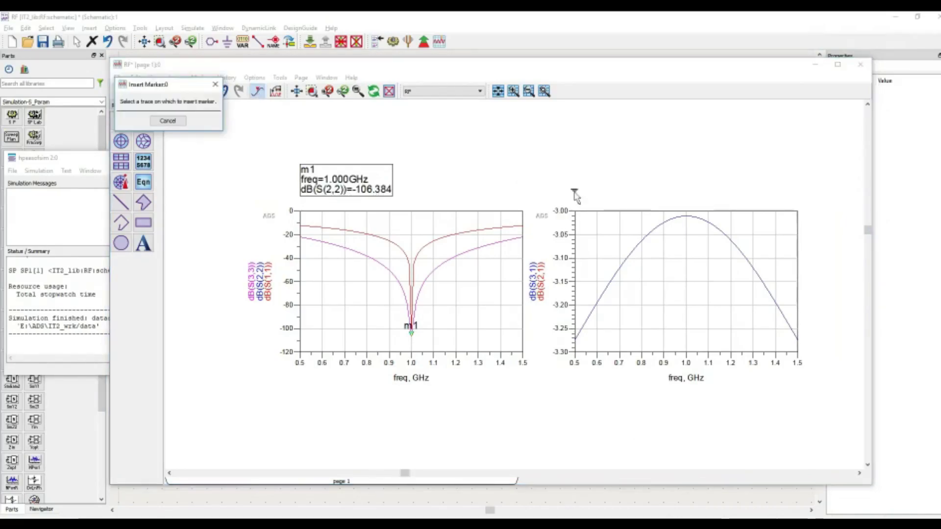
left_click(687, 218)
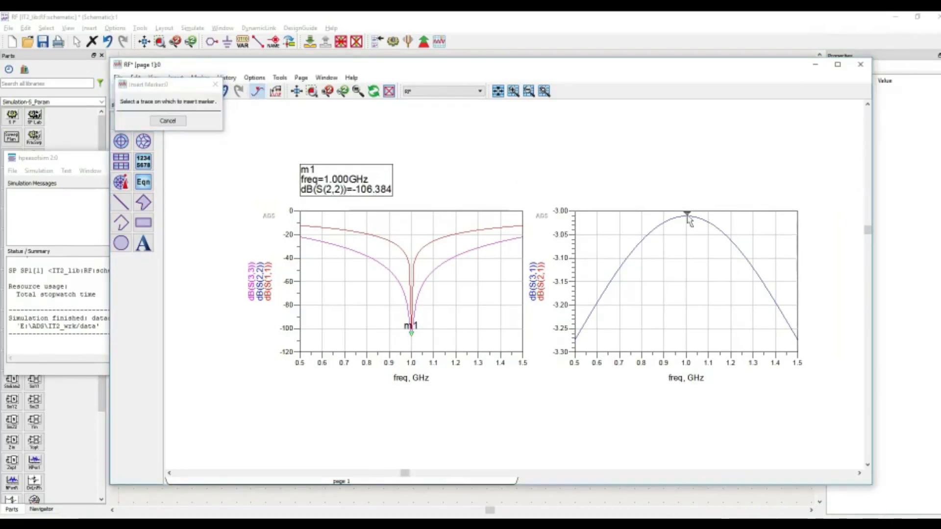
key("Left")
mouse_move(731, 250)
key("Right")
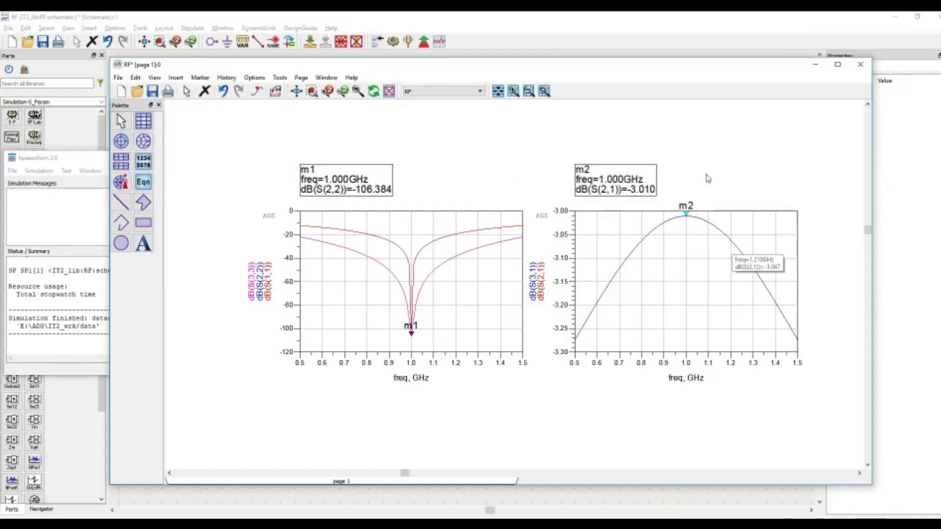
left_click(704, 169)
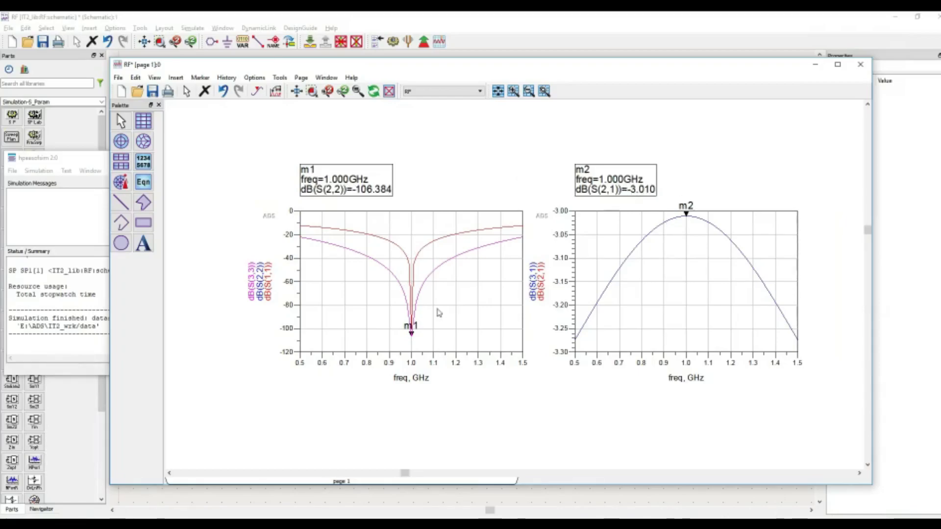
Step: Review the divider schematic and the traces assigned to the transmission plot
left_click(414, 16)
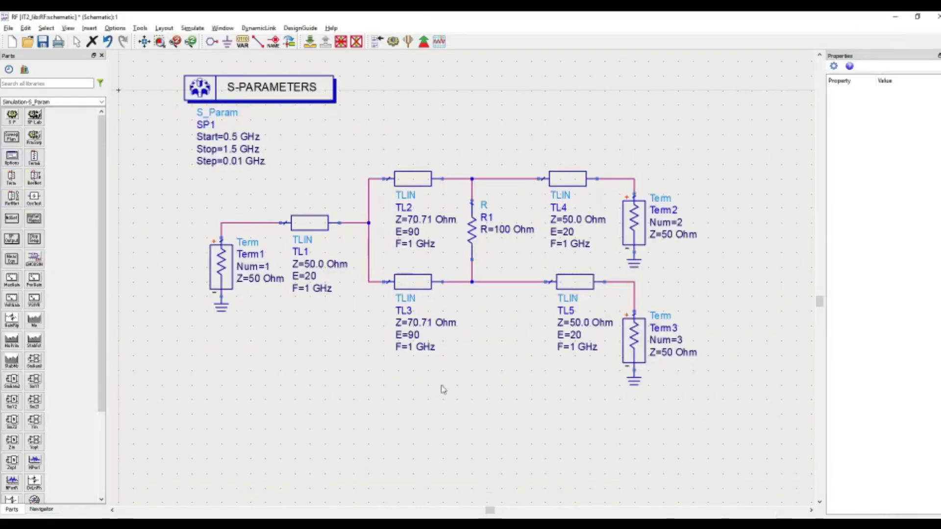
key("alt+Tab")
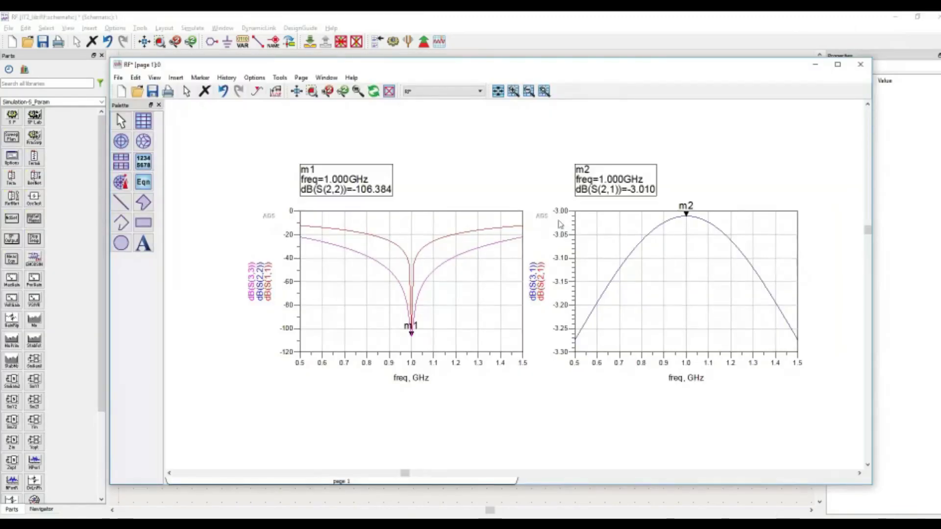
double_click(674, 338)
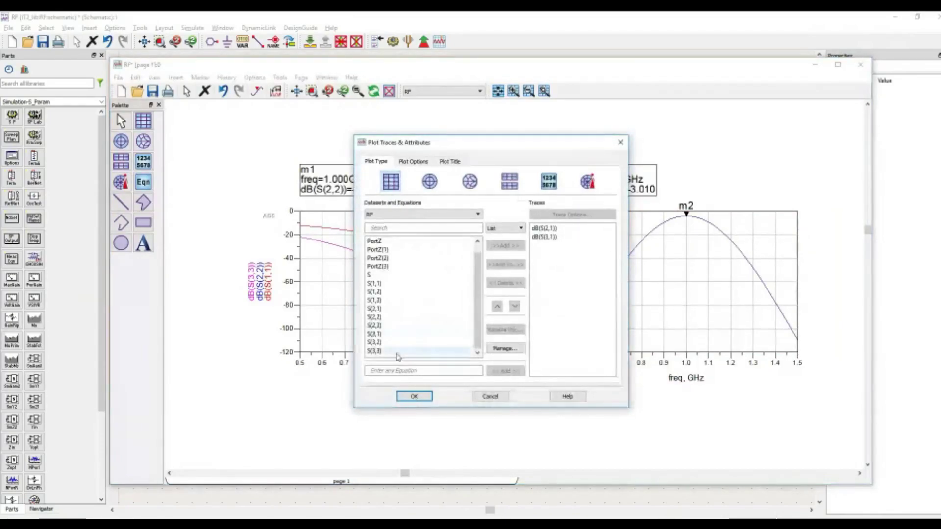
key("alt+Tab")
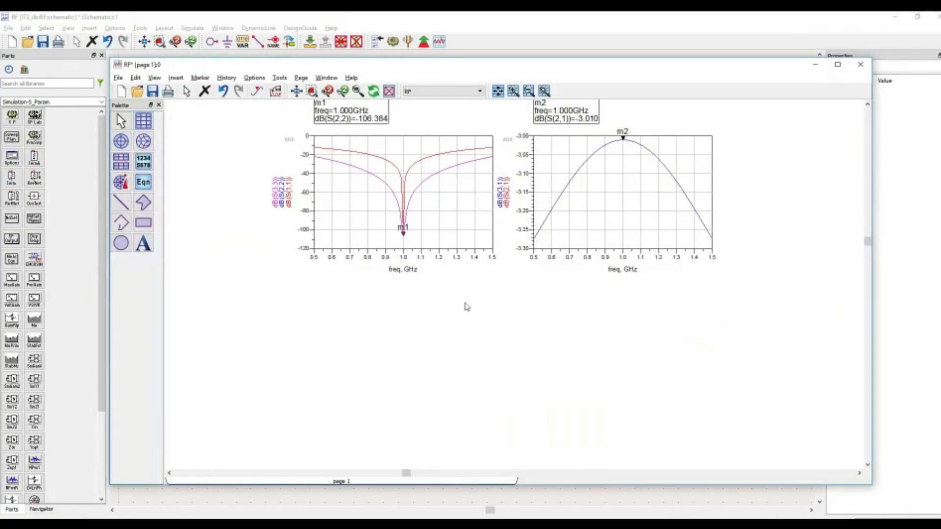
Step: Insert a third rectangular plot below the existing two and add S(2,1) in dB as its trace
scroll(515, 372, "down", 2)
scroll(518, 325, "up", 1)
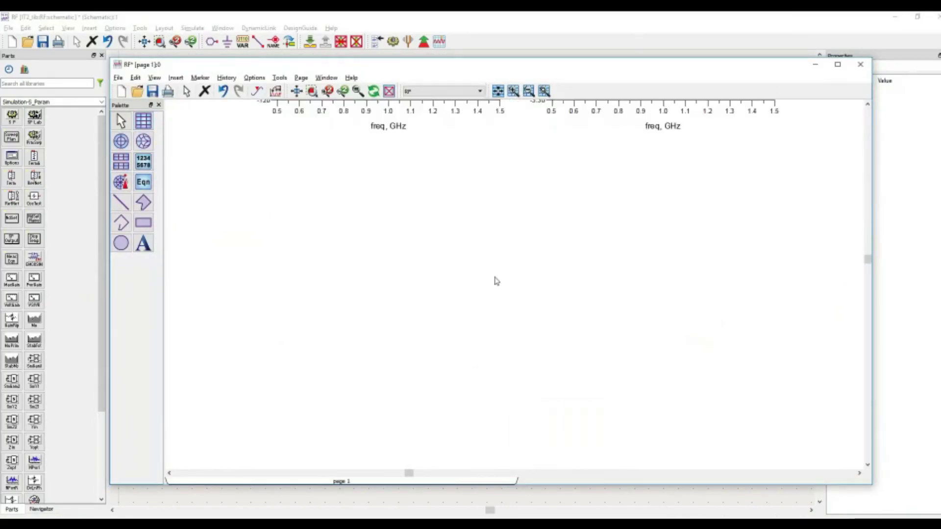
left_click(144, 122)
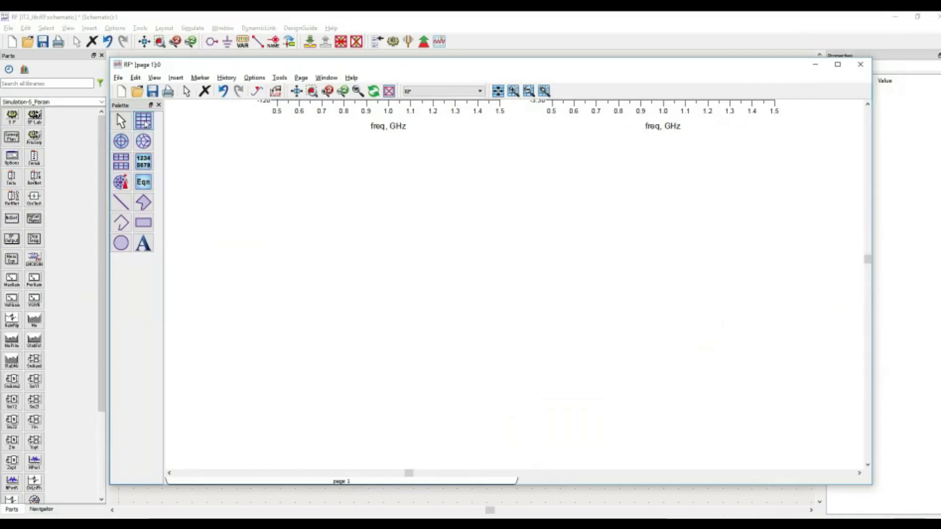
left_click(411, 210)
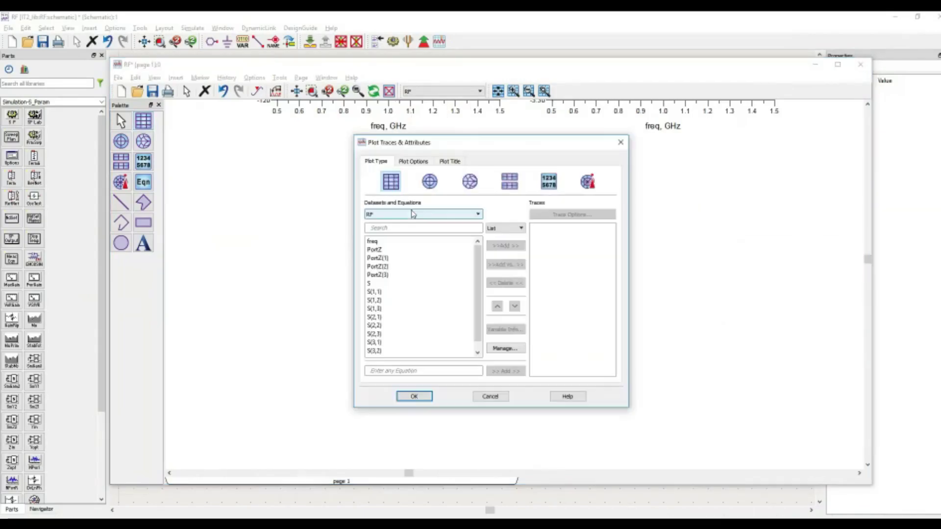
double_click(403, 317)
left_click(470, 337)
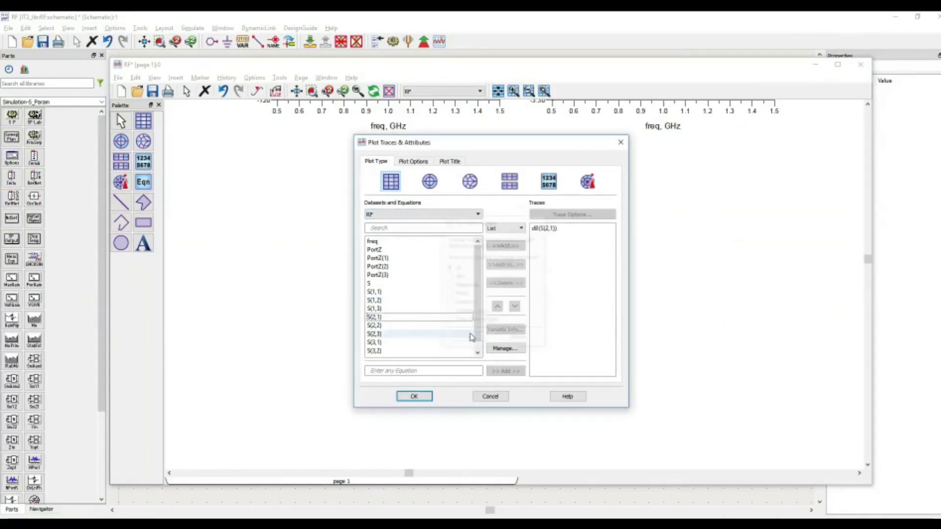
left_click(553, 230)
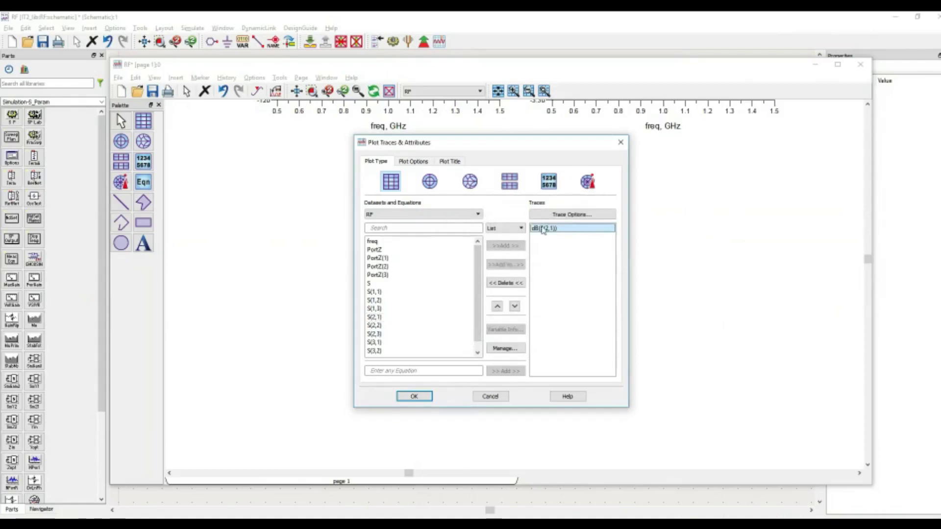
left_click(572, 216)
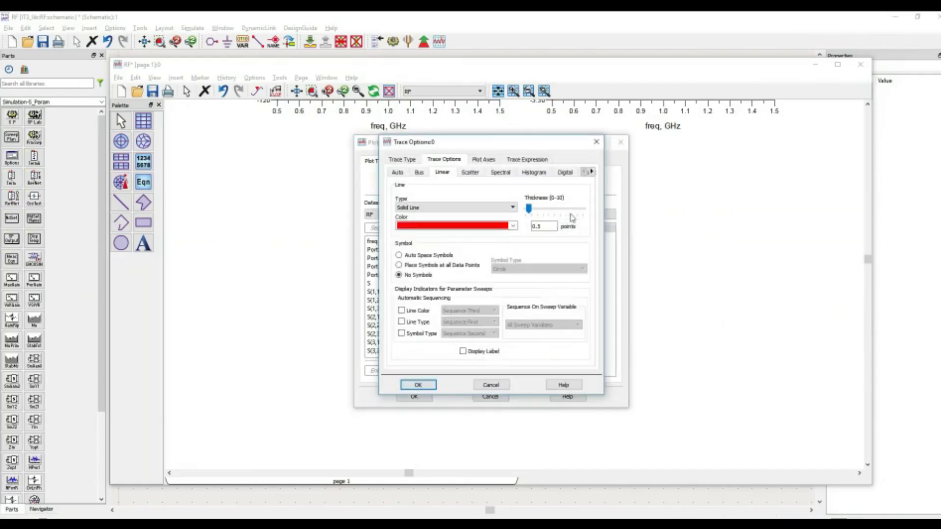
left_click(530, 159)
double_click(429, 225)
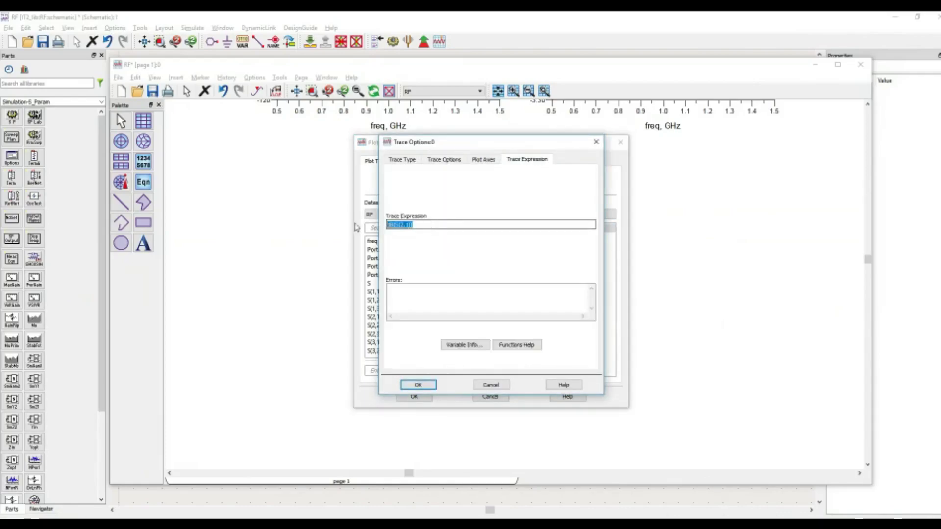
left_click(409, 224)
double_click(388, 226)
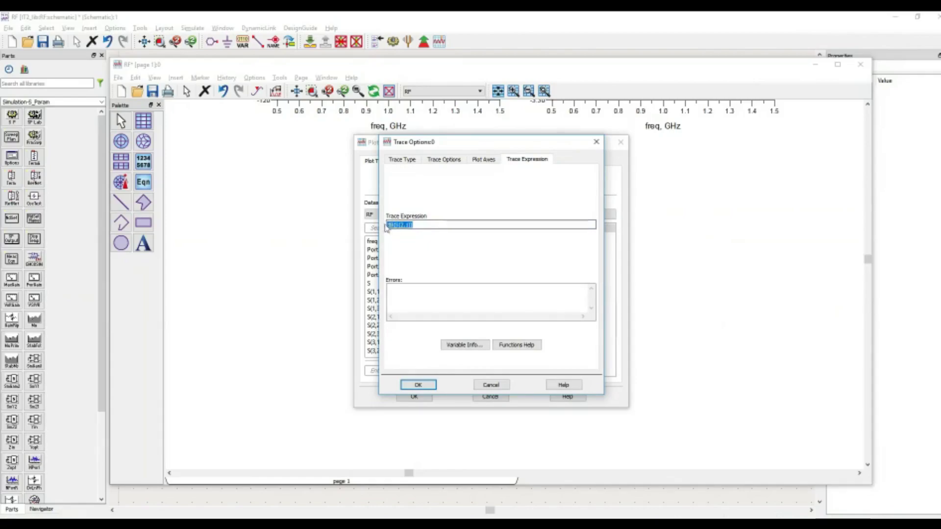
left_click(420, 224)
double_click(419, 224)
left_click(391, 225)
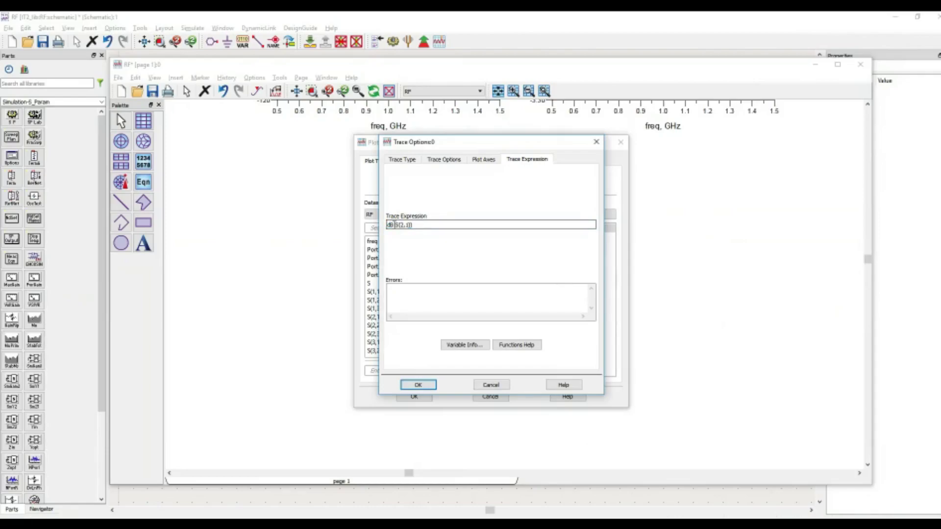
left_click_drag(396, 225, 388, 225)
type("phase")
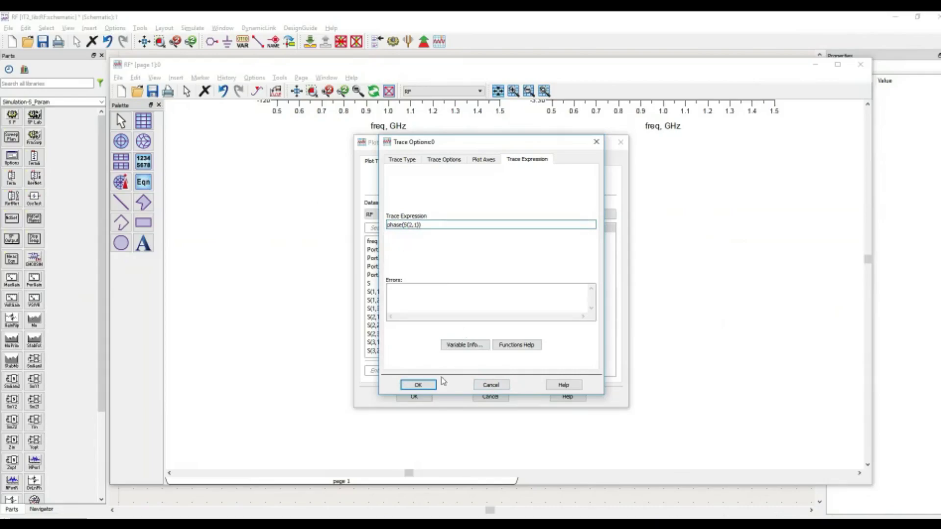
left_click(488, 385)
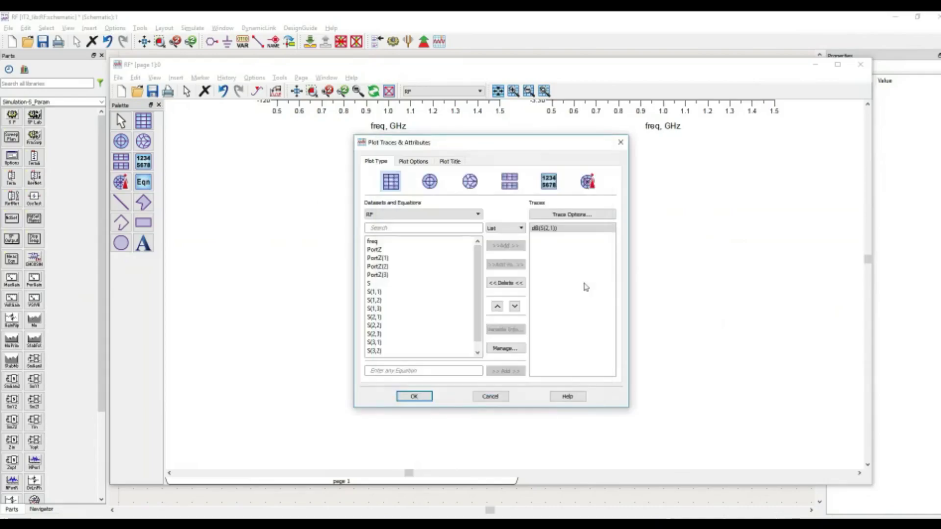
Step: Replace the new plot's dB(S(2,1)) trace with the phase of S(2,1)
left_click(506, 283)
left_click(391, 318)
left_click(505, 246)
left_click(466, 295)
left_click(469, 339)
Step: Change the third plot's trace expression to phase(S(2,1))-phase(S(3,1)) and apply it to the plot
left_click(550, 229)
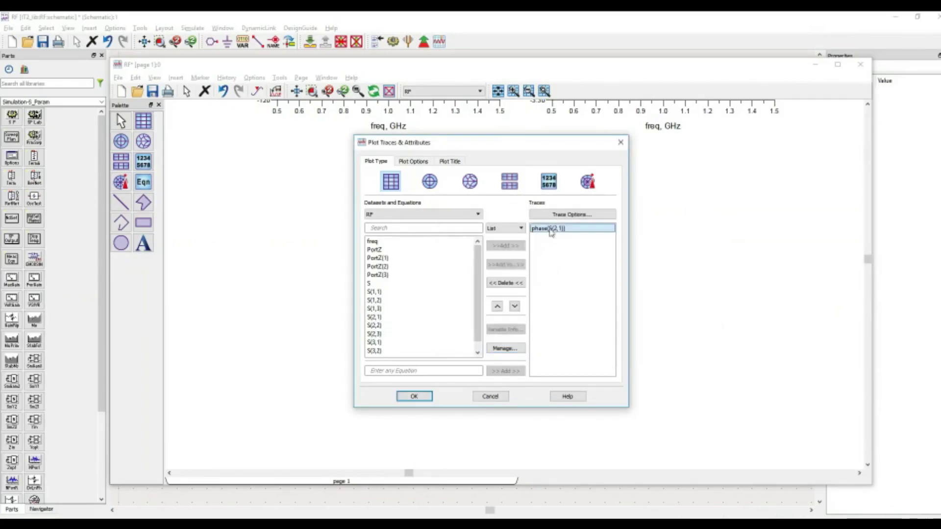
left_click(573, 215)
left_click_drag(451, 225, 382, 226)
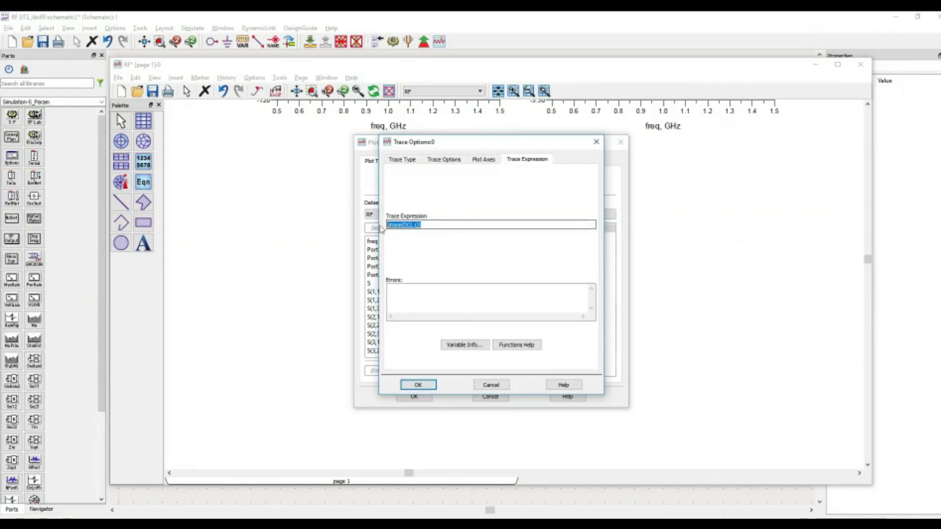
left_click(431, 226)
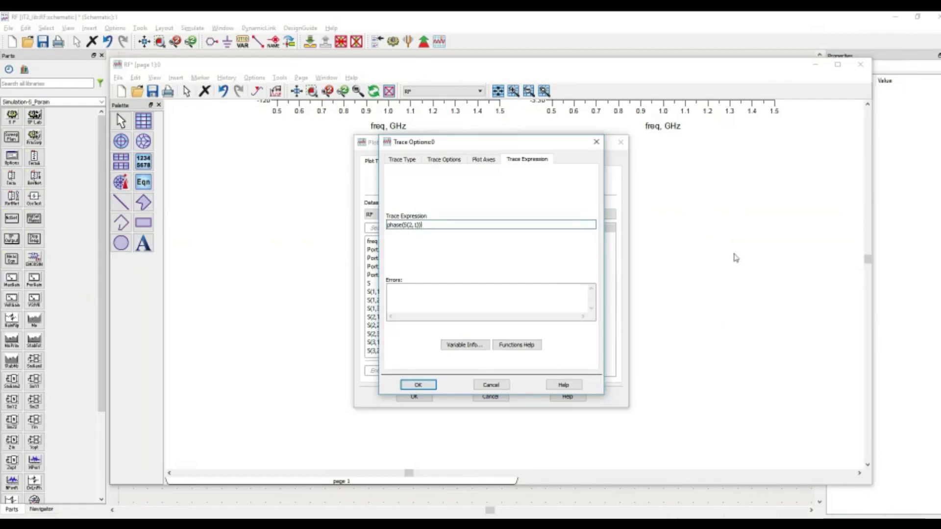
type("-")
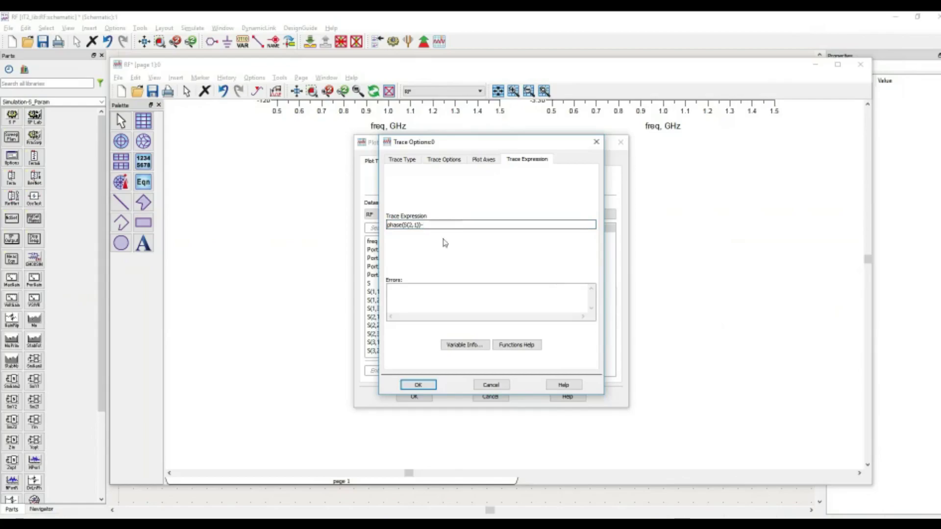
left_click_drag(421, 224, 377, 230)
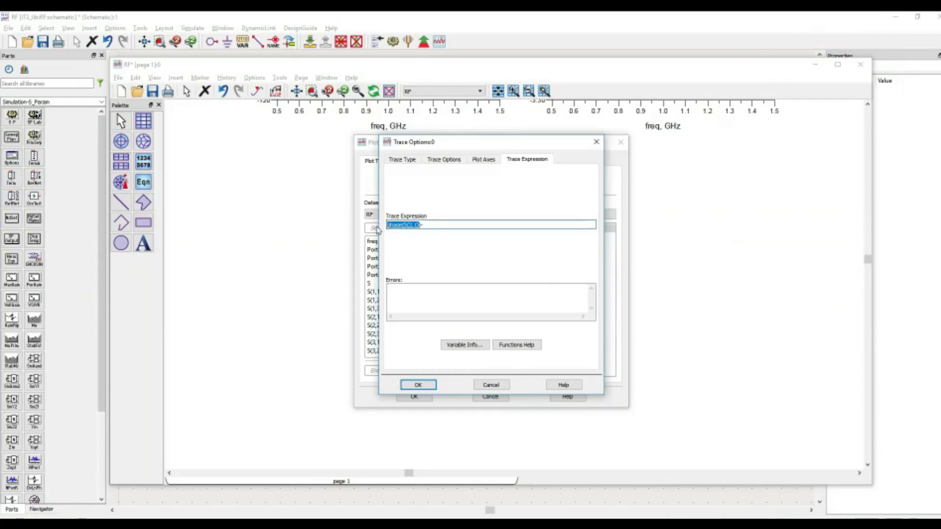
key("ctrl+c")
left_click(452, 226)
key("ctrl+v")
left_click(451, 226)
key("BackSpace")
type("3")
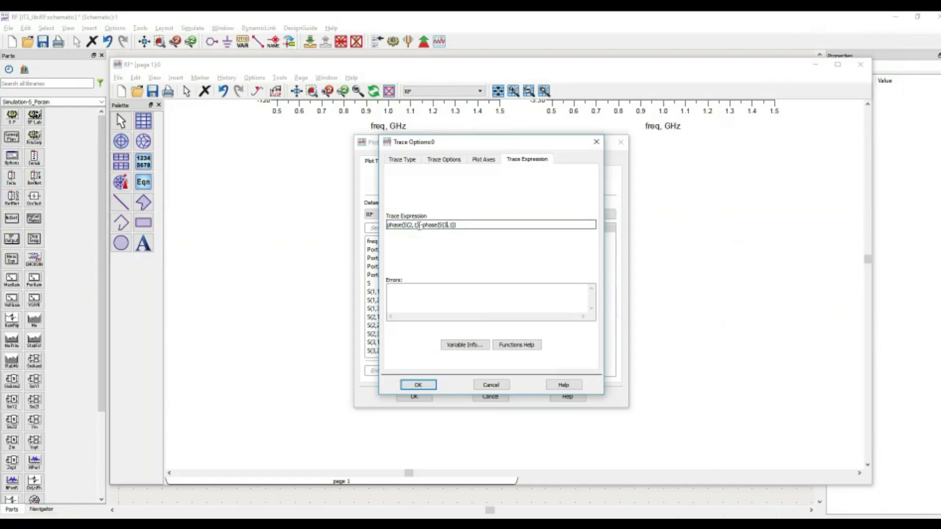
left_click_drag(420, 224, 382, 227)
left_click_drag(468, 226, 425, 227)
key("Return")
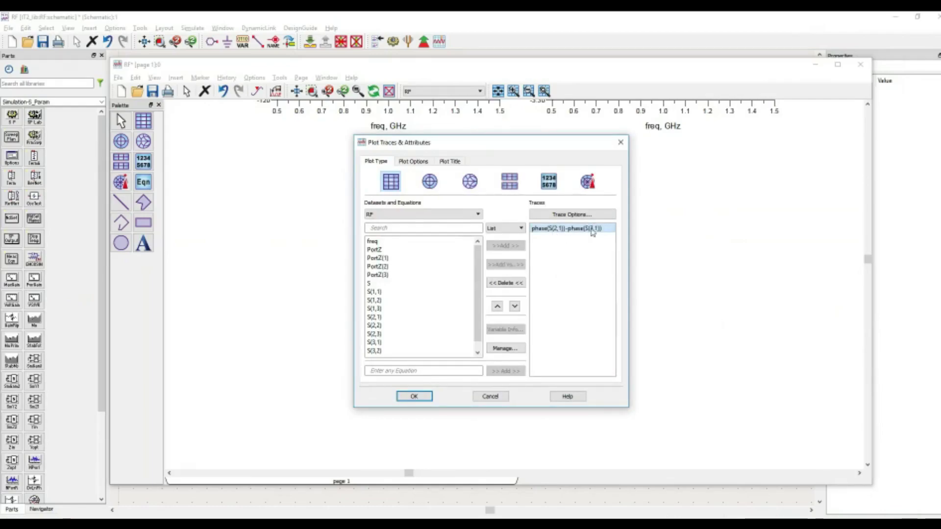
left_click(417, 396)
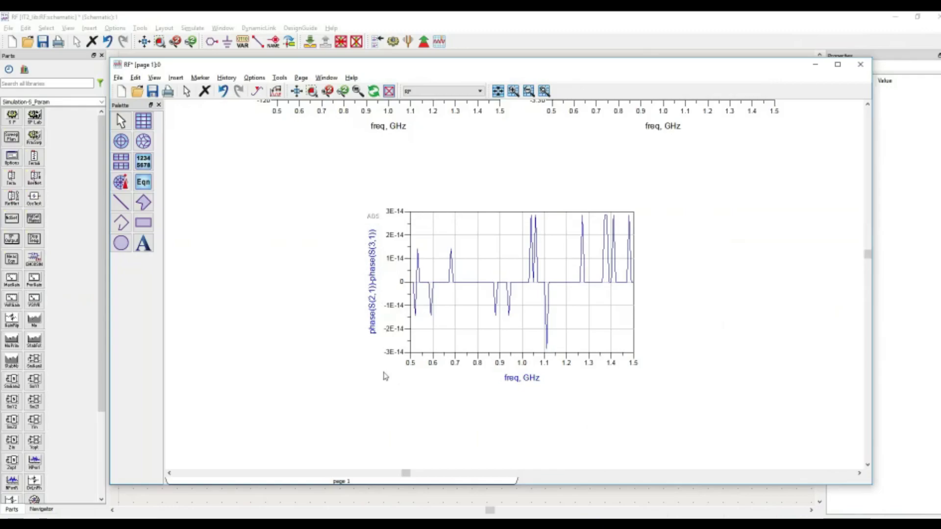
Step: Move the phase-difference plot up so it sits closer beneath the matching and transmission plots
scroll(490, 346, "down", 2)
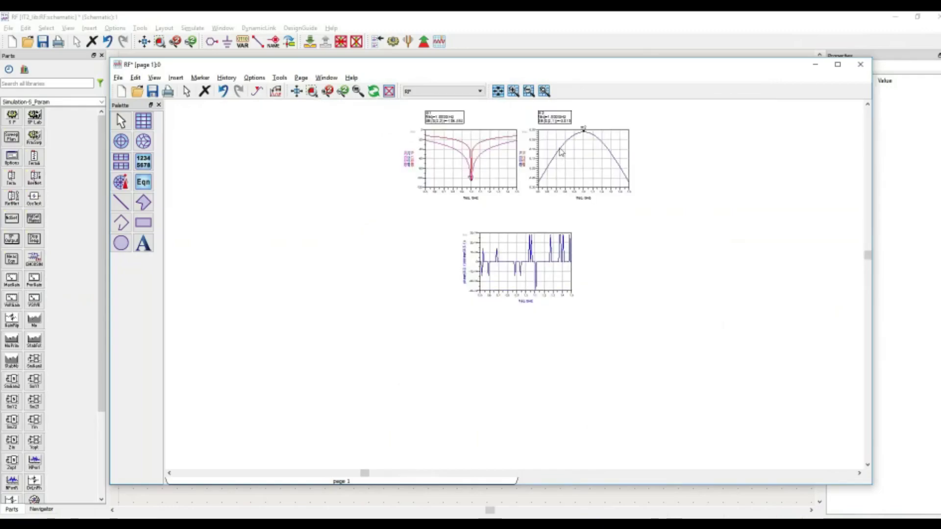
scroll(507, 319, "up", 1)
scroll(507, 319, "down", 1)
scroll(508, 319, "up", 2)
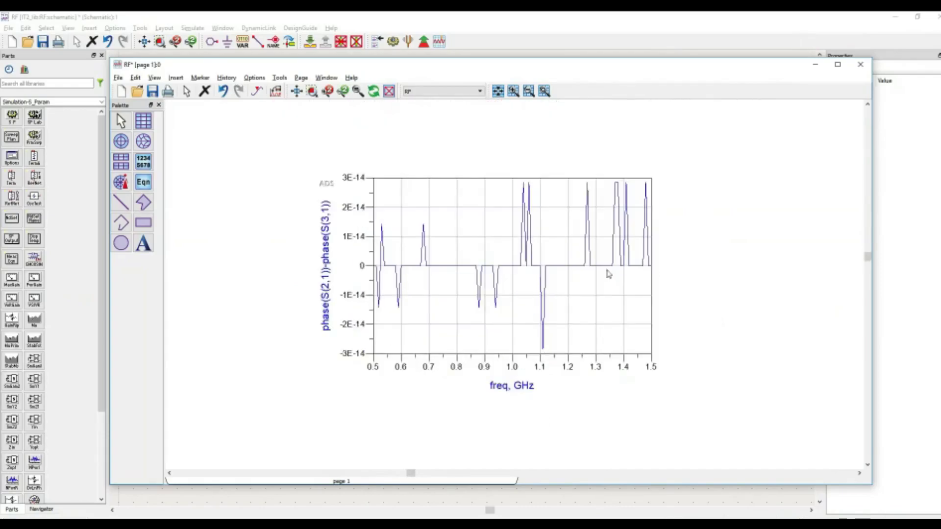
scroll(566, 273, "down", 2)
scroll(508, 349, "up", 2)
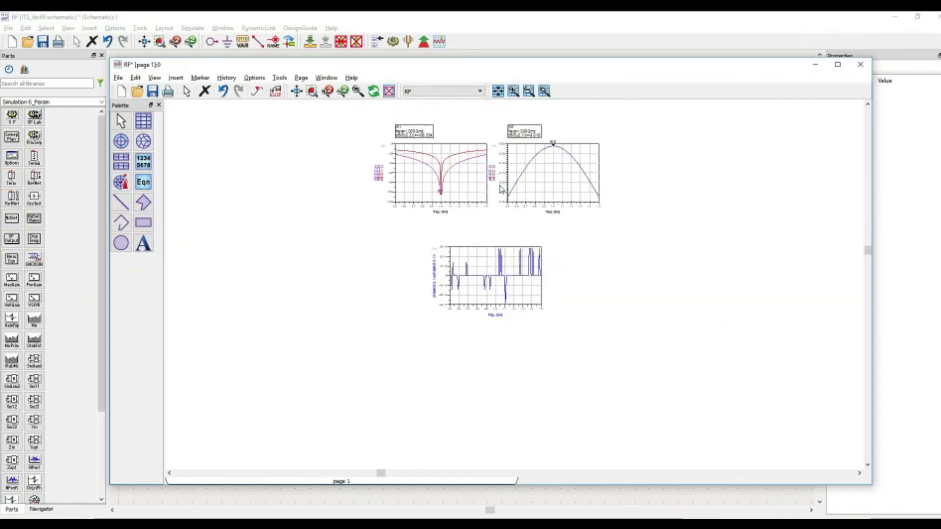
scroll(520, 346, "up", 1)
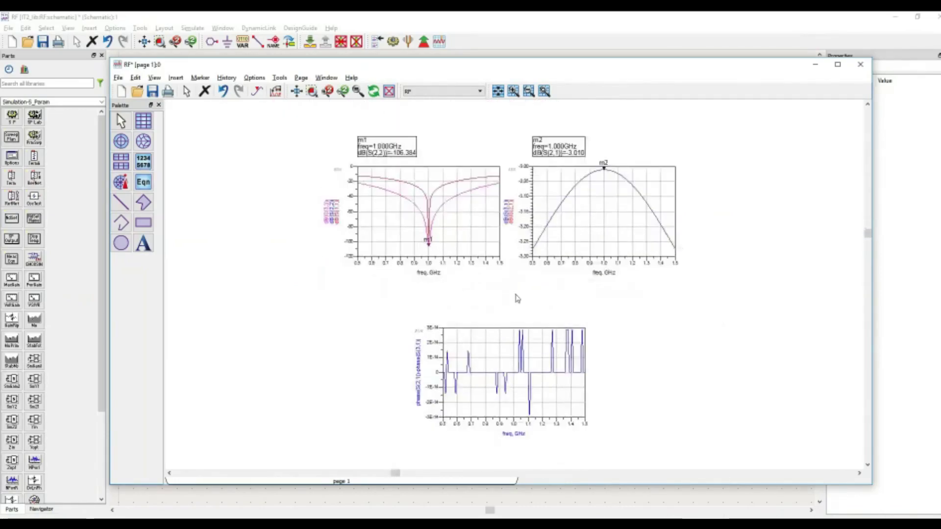
left_click(510, 343)
key("Escape")
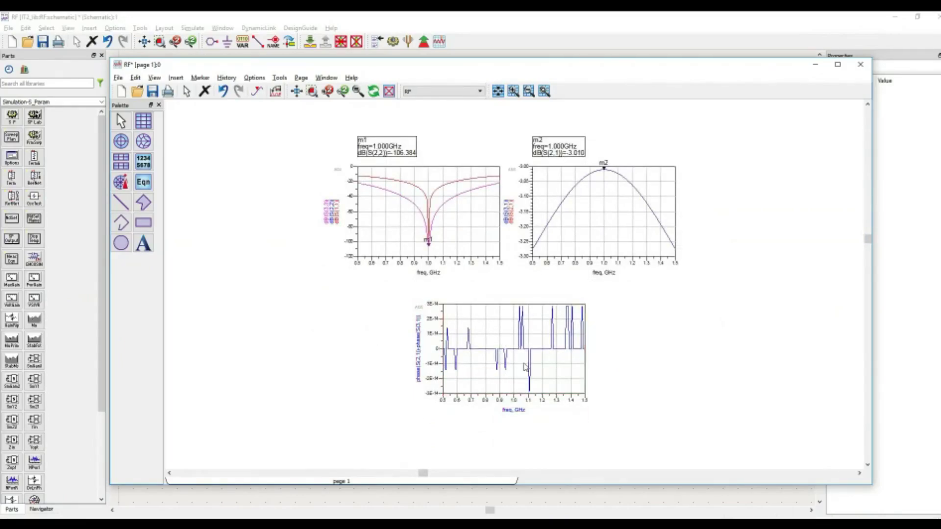
Step: Insert a fourth rectangular plot beside the phase-difference plot and add S(2,3) in dB as its trace
left_click(369, 16)
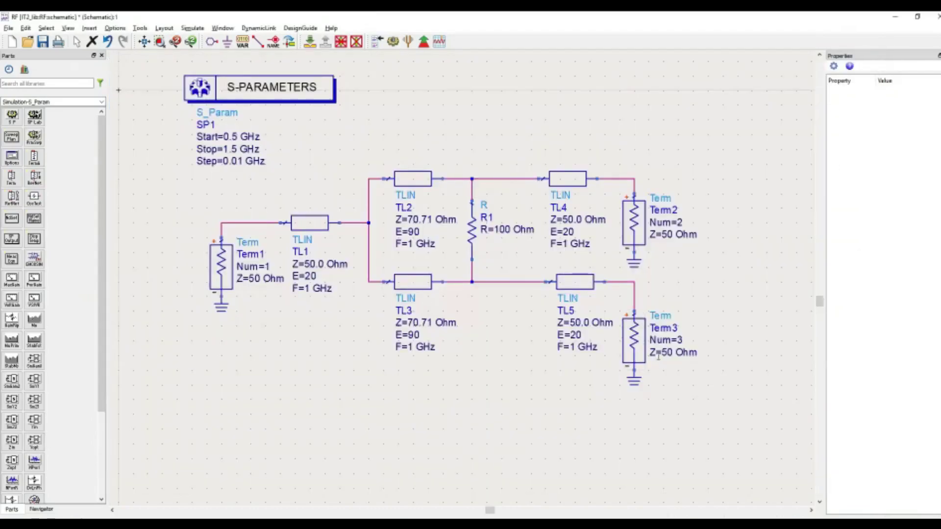
key("alt+Tab")
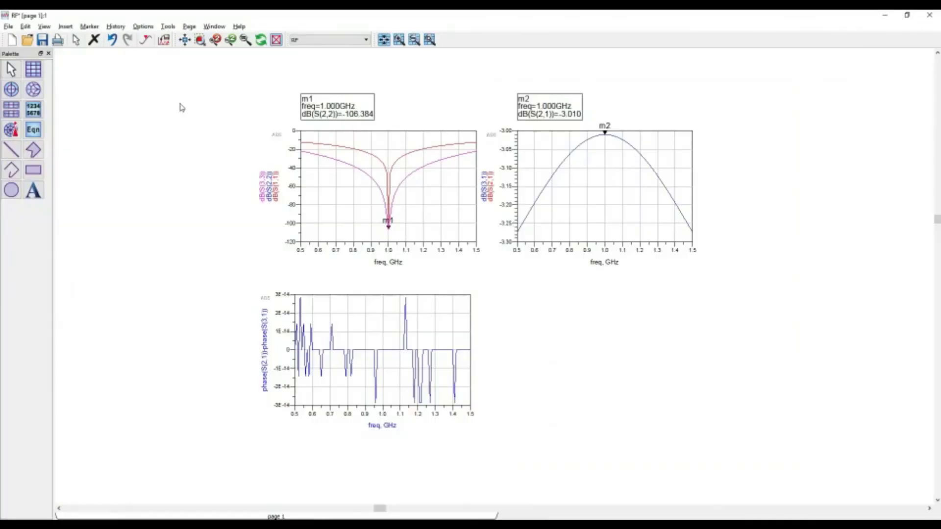
left_click(35, 71)
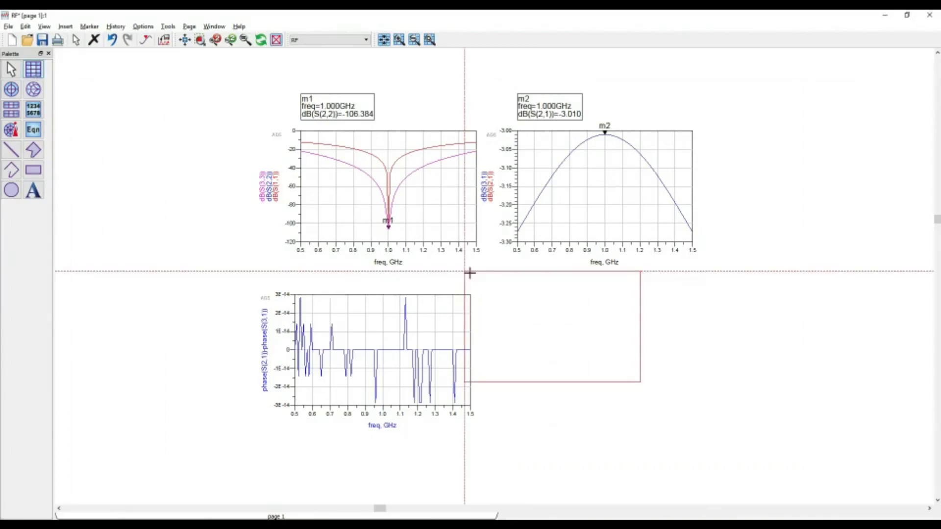
left_click(507, 295)
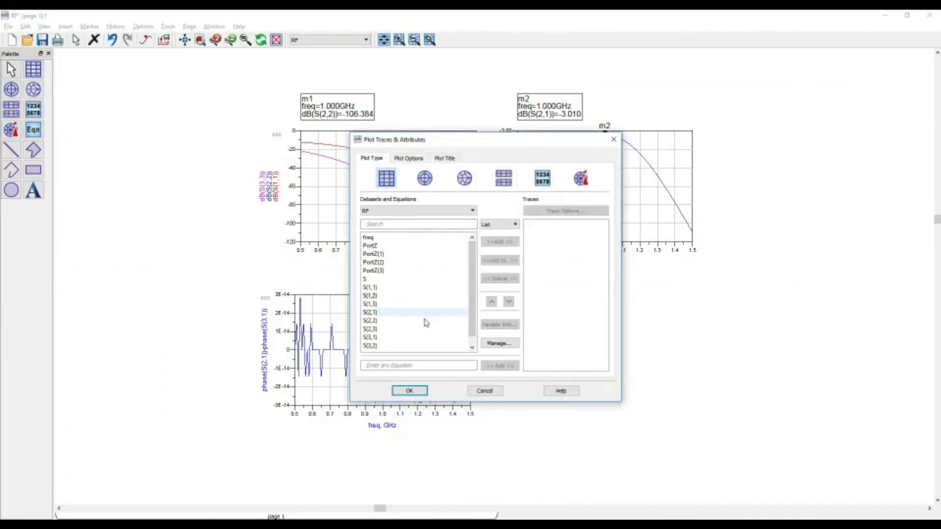
left_click(413, 330)
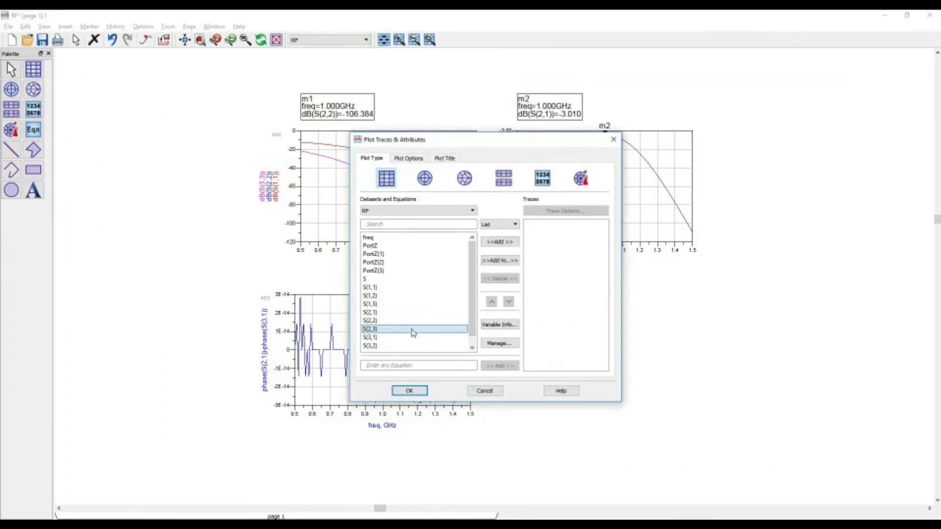
double_click(412, 330)
left_click(465, 334)
left_click(412, 391)
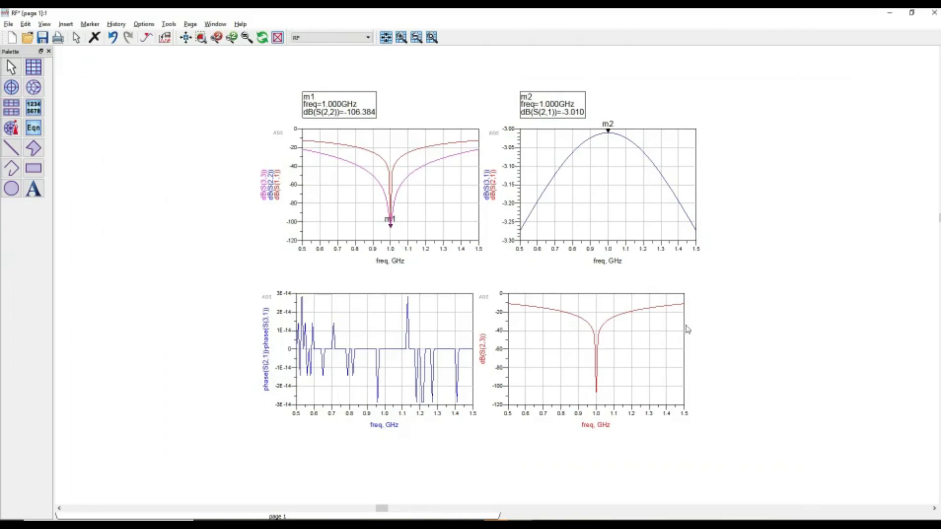
Step: Examine the S(2,3), S(2,2) and S(2,1) traces around 1 GHz, and the TL2 line in the divider schematic
mouse_move(597, 388)
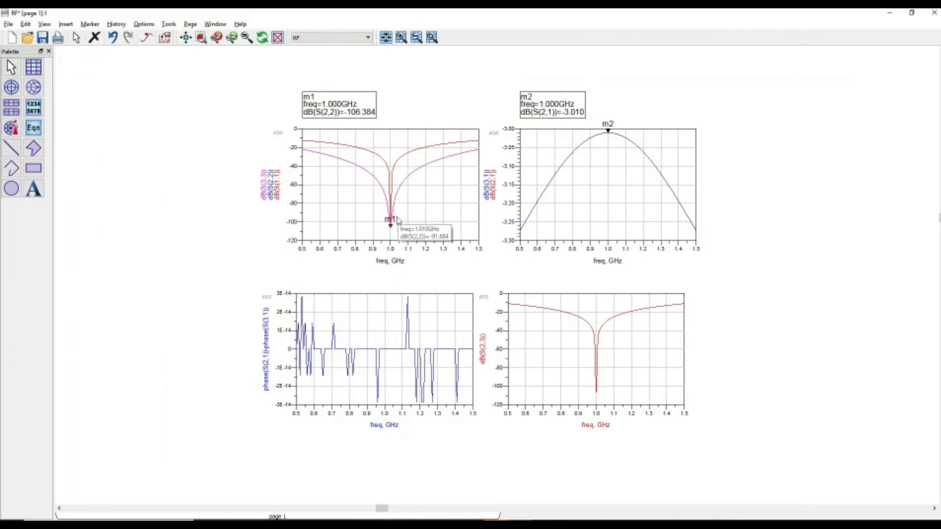
mouse_move(609, 136)
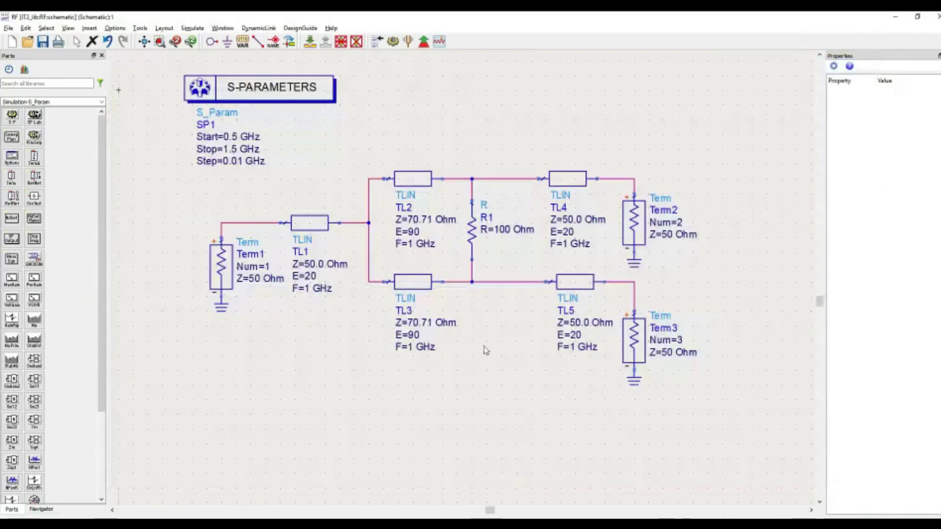
left_click(413, 179)
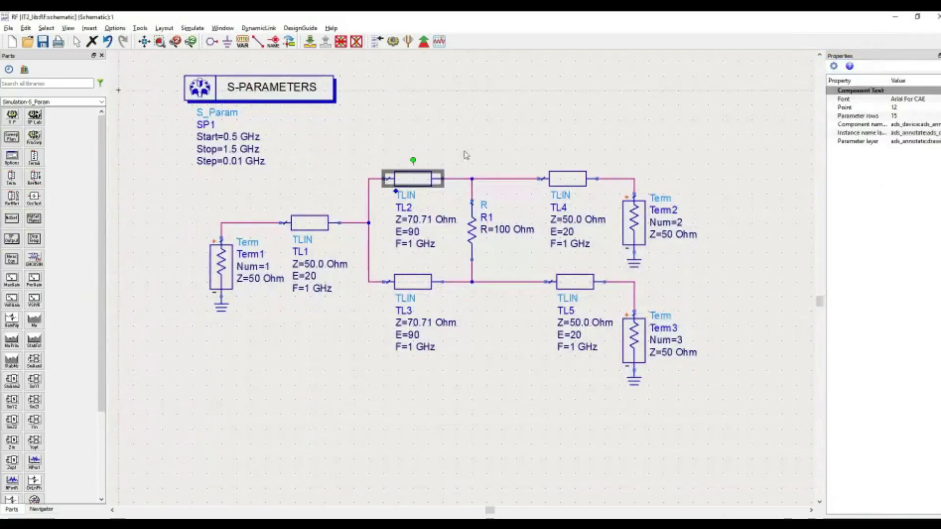
left_click(465, 155)
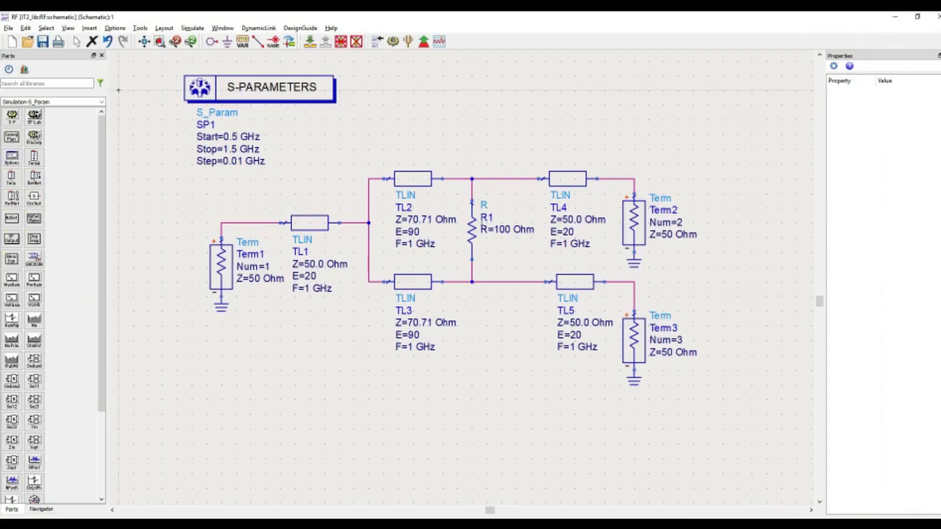
Step: Undo the last move of the S-parameters simulation controller in the schematic
key("ctrl+z")
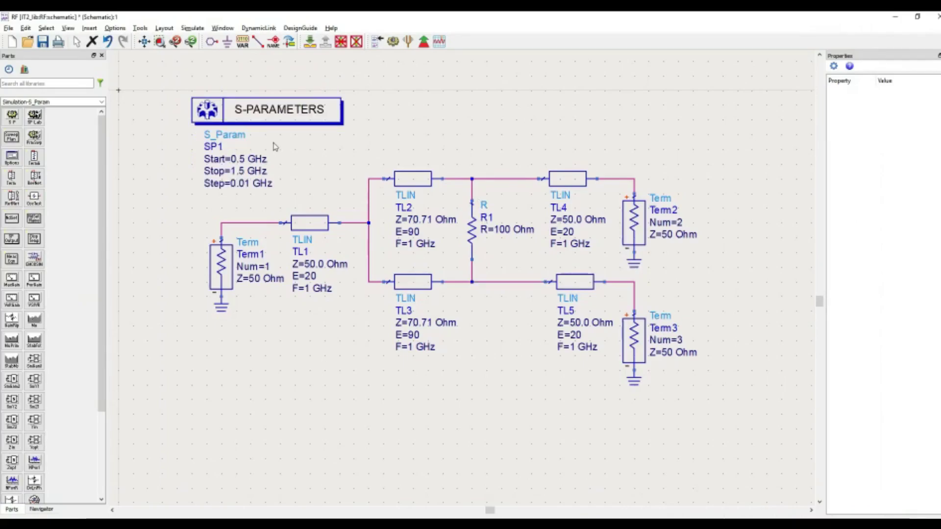